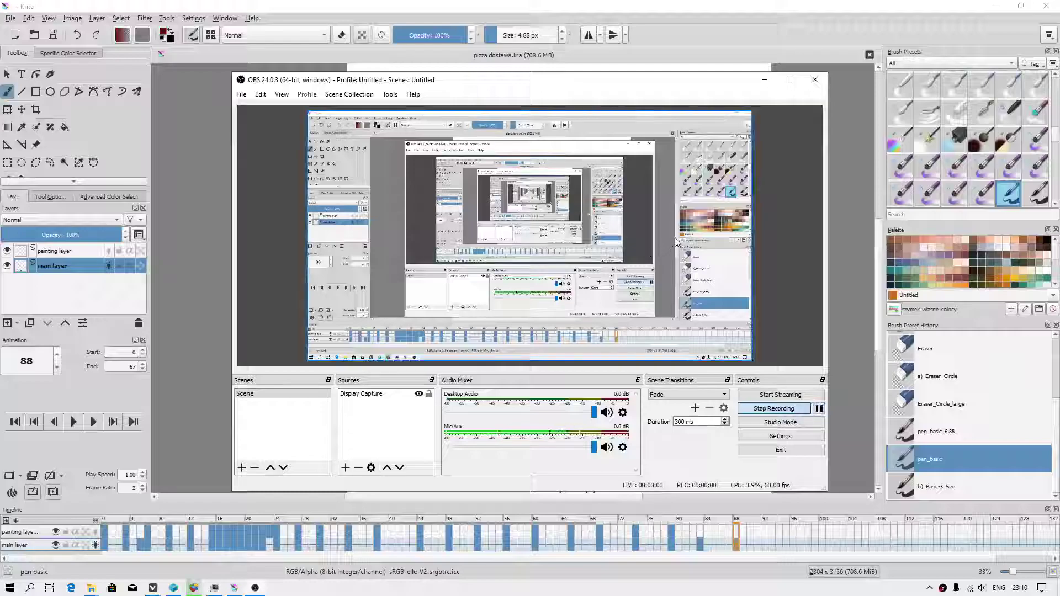
# Minimize the OBS recording window to reveal the Krita canvas at frame 88
pyautogui.click(765, 80)
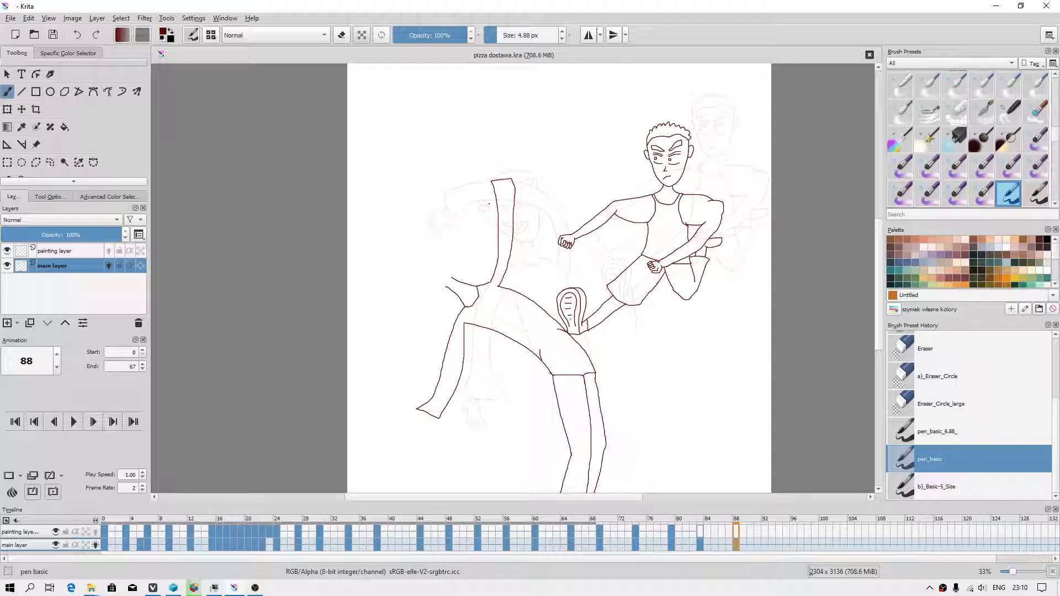
# Rotate the canvas view to about 63° with the pop-up palette's rotation ring
pyautogui.rightClick(467, 201)
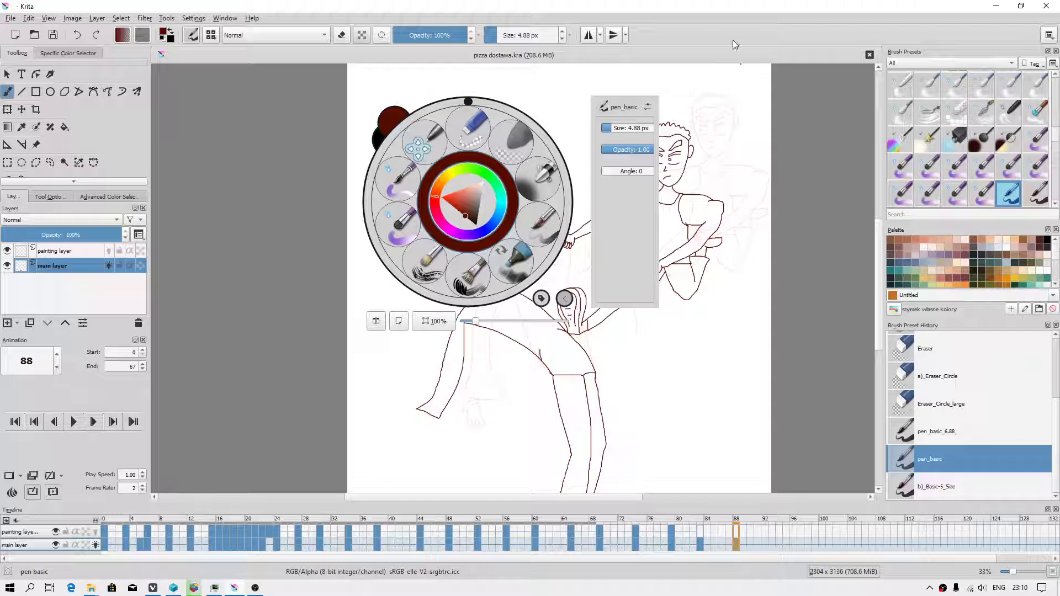
pyautogui.press('Escape')
pyautogui.rightClick(440, 215)
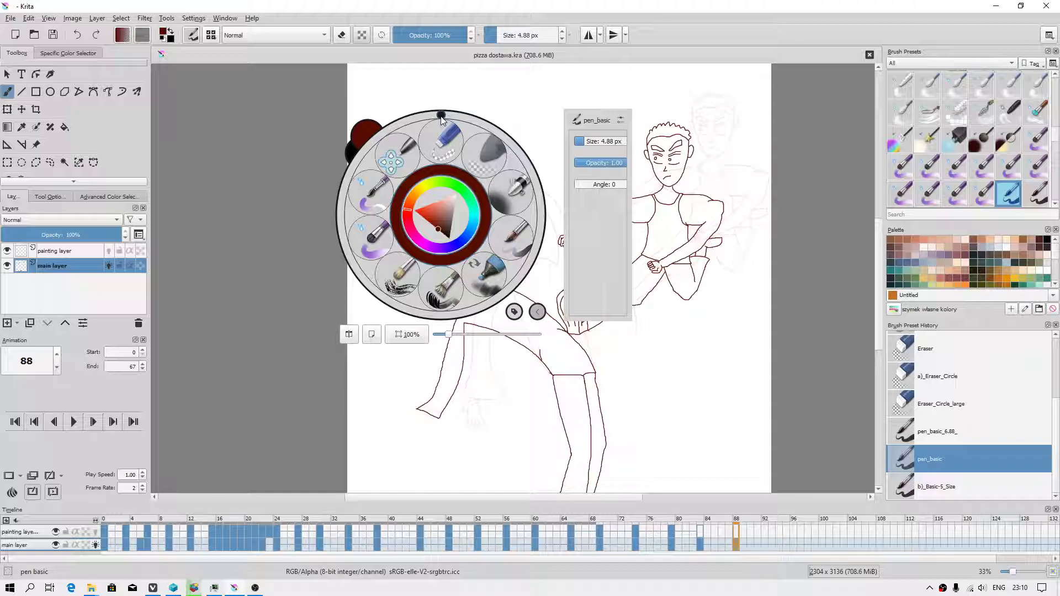
pyautogui.moveTo(442, 117); pyautogui.dragTo(653, 212)
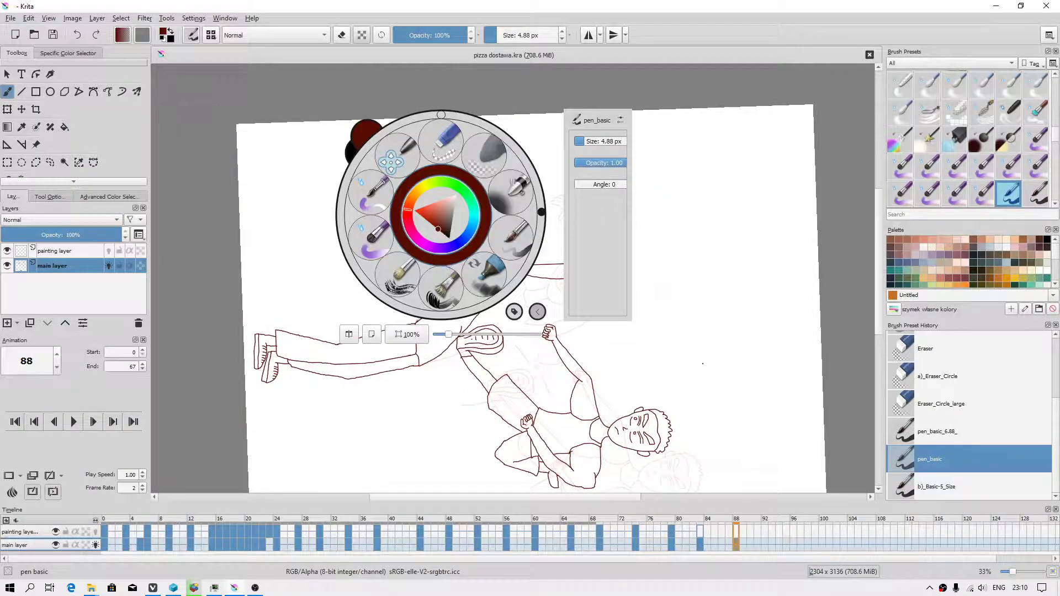
pyautogui.click(563, 229)
# Ink the two neck lines rising from the kicked man's collar, redrawing them until they fit
pyautogui.scroll(2, 563, 229)
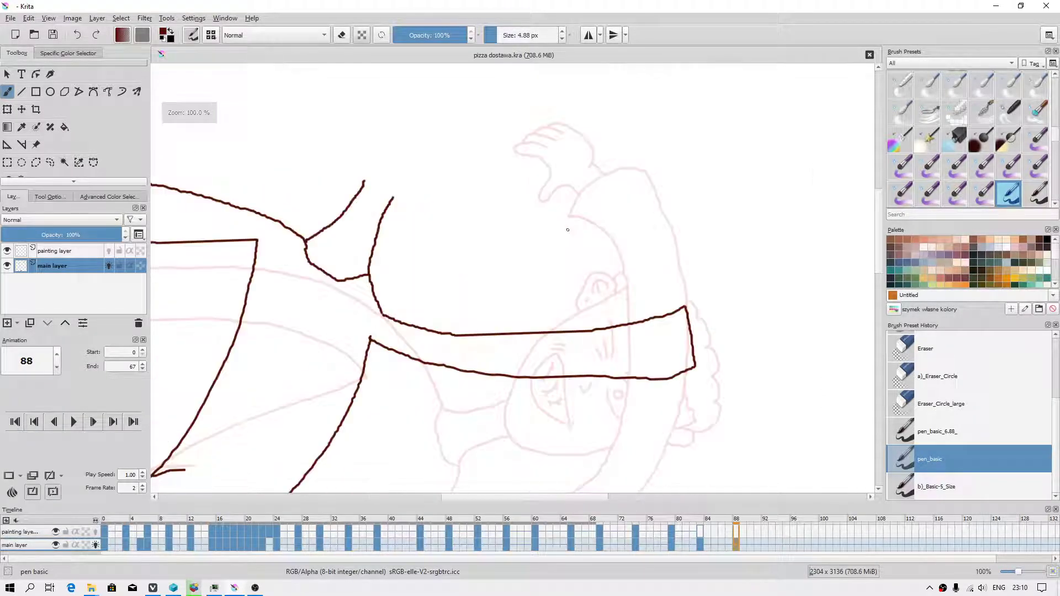
pyautogui.scroll(-1, 563, 229)
pyautogui.moveTo(525, 182); pyautogui.dragTo(513, 295)
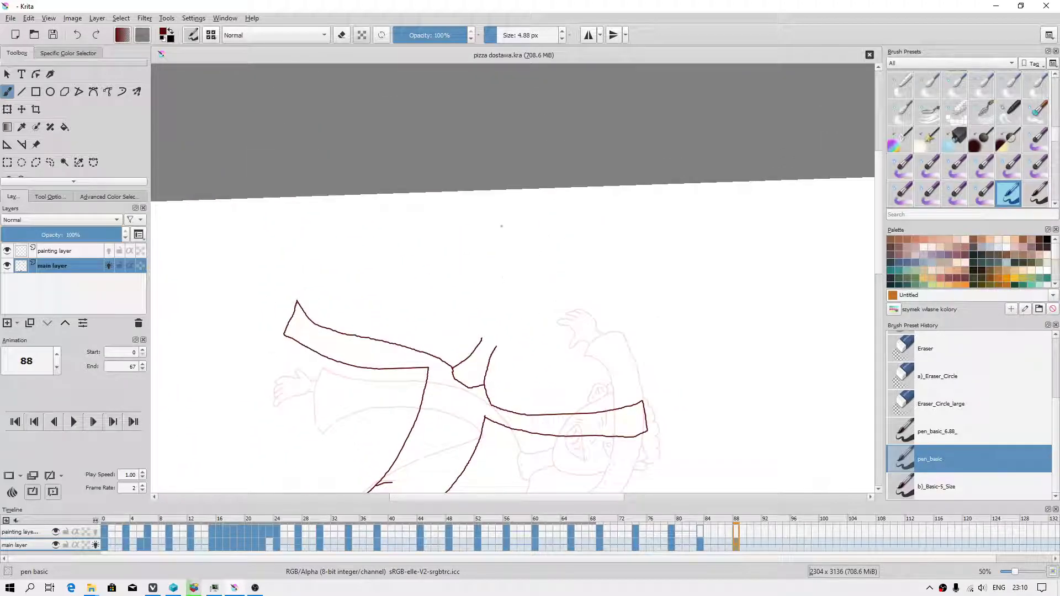
pyautogui.moveTo(499, 223)
pyautogui.mouseDown()
pyautogui.moveTo(527, 85)
pyautogui.moveTo(584, 256)
pyautogui.moveTo(430, 217)
pyautogui.mouseUp()
pyautogui.scroll(1, 430, 218)
pyautogui.moveTo(488, 134)
pyautogui.mouseDown()
pyautogui.moveTo(465, 217)
pyautogui.moveTo(468, 301)
pyautogui.moveTo(478, 311)
pyautogui.moveTo(552, 282)
pyautogui.mouseUp()
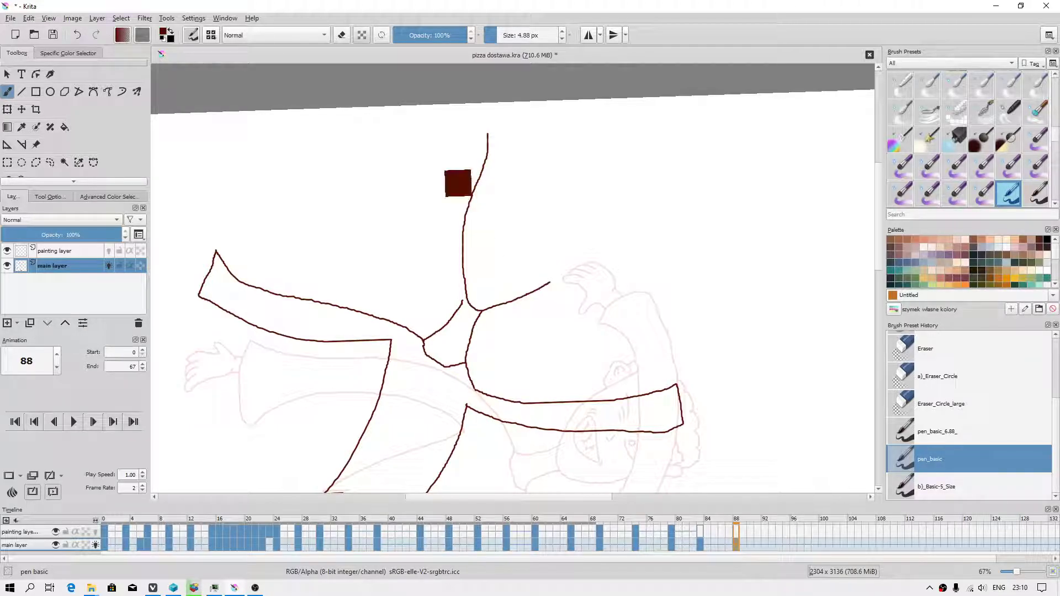
pyautogui.hotkey('ctrl', 'z')
pyautogui.moveTo(487, 136)
pyautogui.mouseDown()
pyautogui.moveTo(461, 249)
pyautogui.moveTo(466, 300)
pyautogui.moveTo(493, 307)
pyautogui.moveTo(570, 275)
pyautogui.mouseUp()
pyautogui.hotkey('ctrl', 'z')
pyautogui.moveTo(481, 150)
pyautogui.mouseDown()
pyautogui.moveTo(461, 271)
pyautogui.moveTo(481, 313)
pyautogui.moveTo(573, 276)
pyautogui.moveTo(603, 196)
pyautogui.mouseUp()
pyautogui.hotkey('ctrl', 'z')
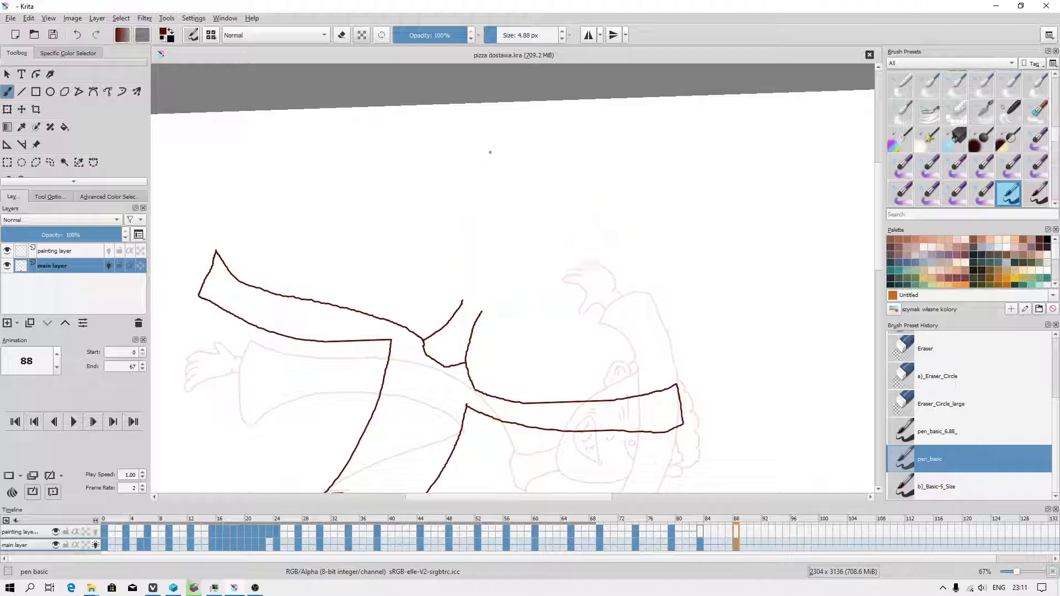
pyautogui.moveTo(489, 145)
pyautogui.mouseDown()
pyautogui.moveTo(464, 255)
pyautogui.moveTo(463, 293)
pyautogui.moveTo(477, 309)
pyautogui.moveTo(540, 288)
pyautogui.moveTo(605, 197)
pyautogui.mouseUp()
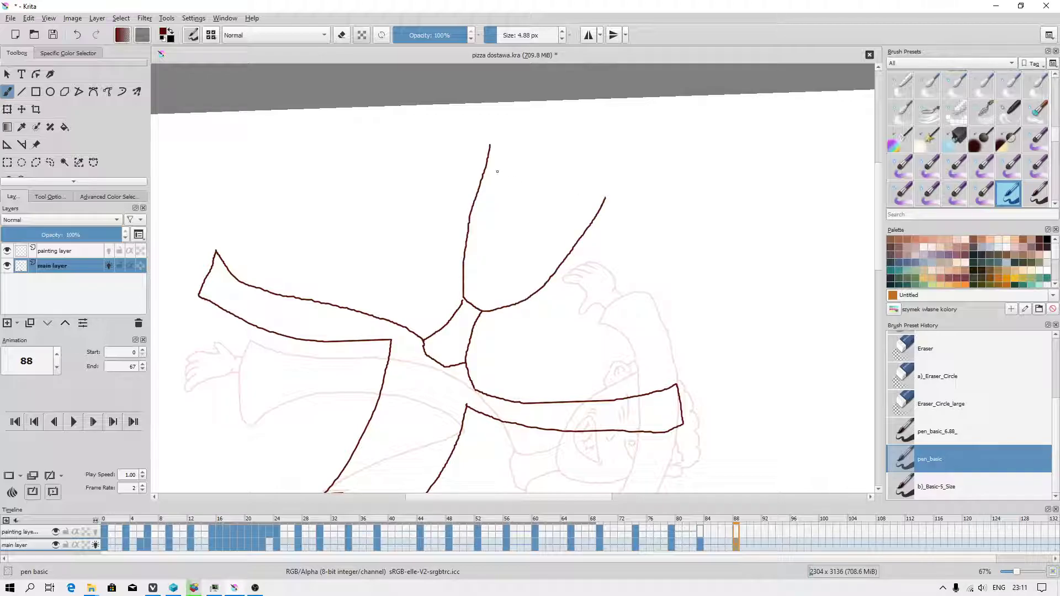
# Ink both ears, the wavy curly hairline, a first eye arc and an eyebrow
pyautogui.moveTo(484, 158); pyautogui.dragTo(471, 173)
pyautogui.moveTo(598, 212)
pyautogui.mouseDown()
pyautogui.moveTo(611, 217)
pyautogui.moveTo(595, 237)
pyautogui.mouseUp()
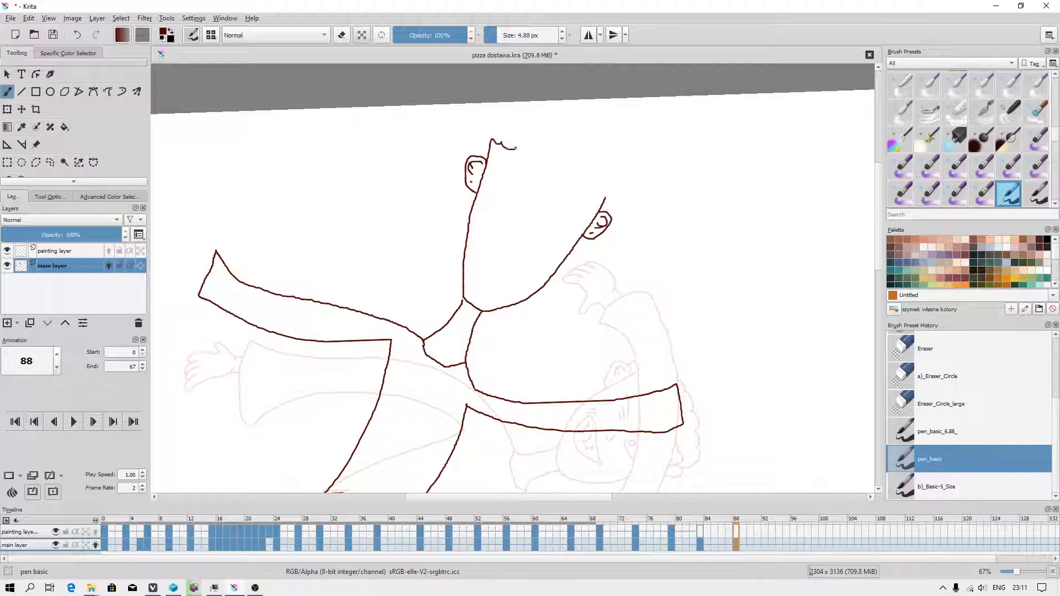
pyautogui.moveTo(515, 148)
pyautogui.mouseDown()
pyautogui.moveTo(598, 182)
pyautogui.moveTo(611, 211)
pyautogui.moveTo(622, 169)
pyautogui.moveTo(578, 132)
pyautogui.moveTo(508, 117)
pyautogui.moveTo(479, 148)
pyautogui.mouseUp()
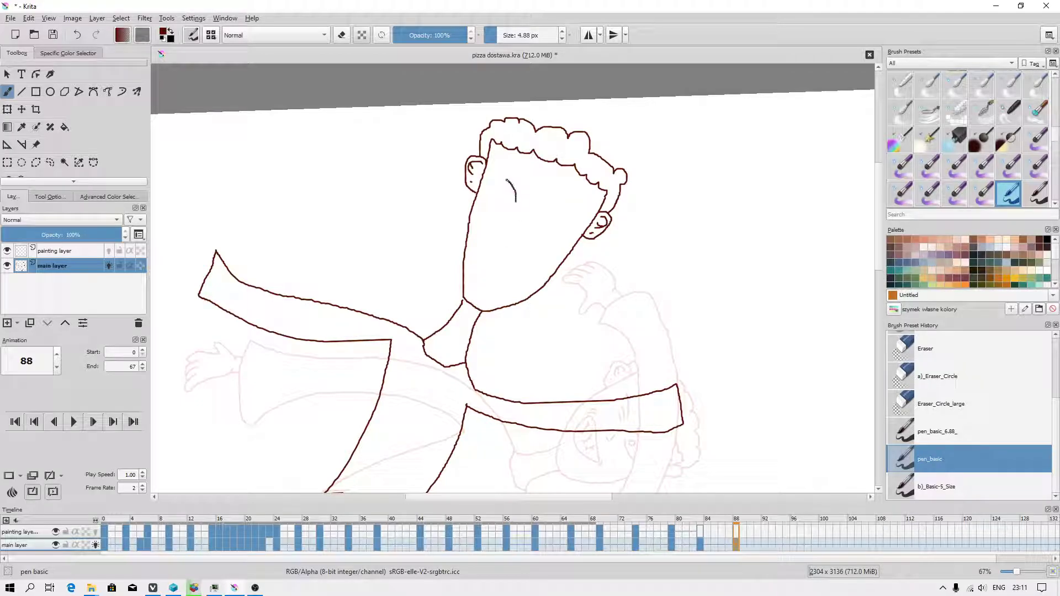
pyautogui.moveTo(507, 180)
pyautogui.mouseDown()
pyautogui.moveTo(495, 176)
pyautogui.moveTo(511, 205)
pyautogui.mouseUp()
pyautogui.moveTo(499, 161)
pyautogui.mouseDown()
pyautogui.moveTo(534, 162)
pyautogui.moveTo(529, 174)
pyautogui.moveTo(509, 167)
pyautogui.mouseUp()
# Draw an arched brow over the second eye and a pointed brow on the forehead
pyautogui.scroll(-4, 543, 208)
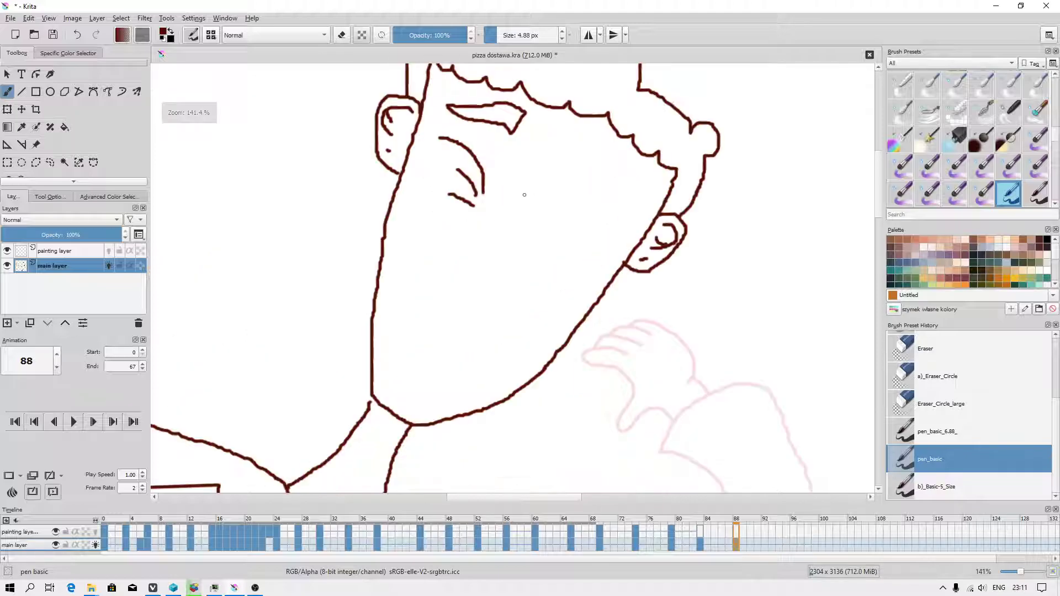
pyautogui.scroll(4, 535, 233)
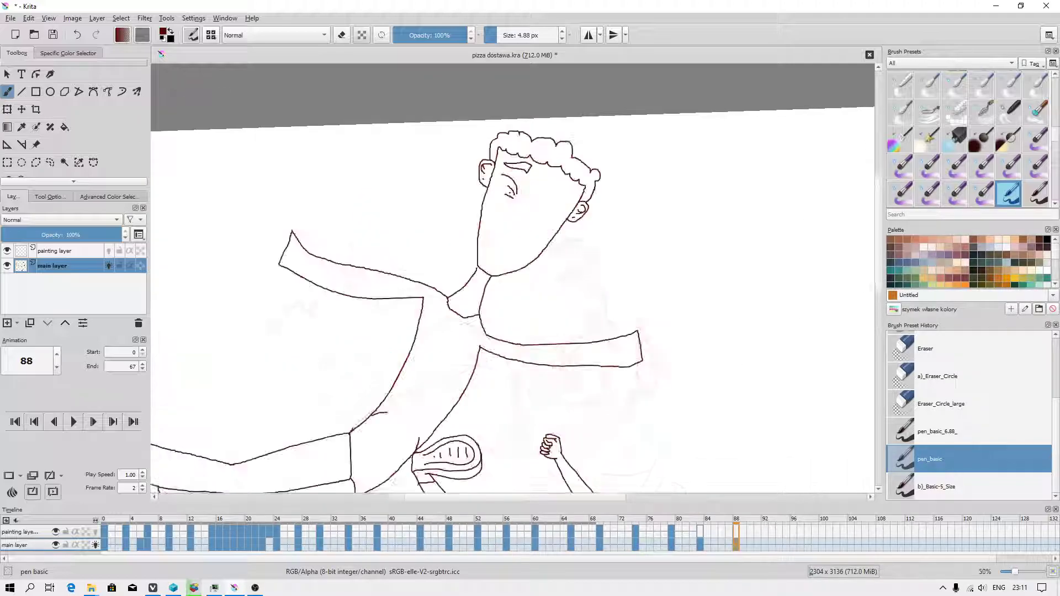
pyautogui.moveTo(540, 193)
pyautogui.mouseDown()
pyautogui.moveTo(575, 189)
pyautogui.moveTo(588, 201)
pyautogui.moveTo(574, 192)
pyautogui.moveTo(583, 203)
pyautogui.moveTo(552, 235)
pyautogui.moveTo(572, 234)
pyautogui.moveTo(548, 211)
pyautogui.mouseUp()
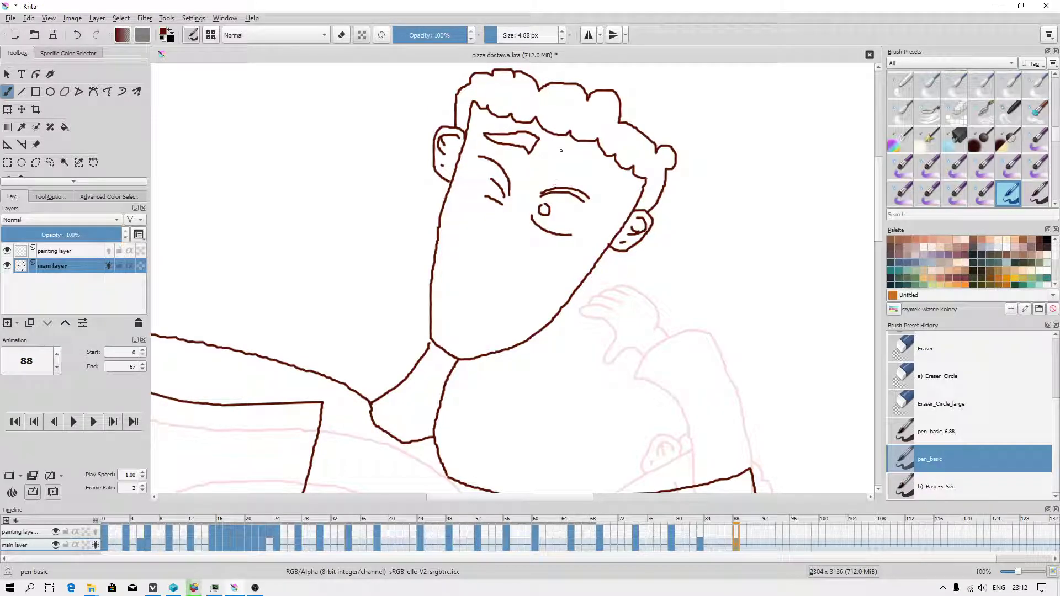
pyautogui.moveTo(560, 148)
pyautogui.mouseDown()
pyautogui.moveTo(589, 166)
pyautogui.moveTo(596, 193)
pyautogui.moveTo(561, 165)
pyautogui.moveTo(561, 149)
pyautogui.mouseUp()
# Draw the wide open toothy grin with a cheek line, redoing the mouth, then add the nose
pyautogui.moveTo(457, 260); pyautogui.dragTo(446, 300)
pyautogui.hotkey('ctrl', 'z')
pyautogui.moveTo(456, 263)
pyautogui.mouseDown()
pyautogui.moveTo(442, 296)
pyautogui.moveTo(449, 308)
pyautogui.moveTo(496, 327)
pyautogui.moveTo(465, 263)
pyautogui.mouseUp()
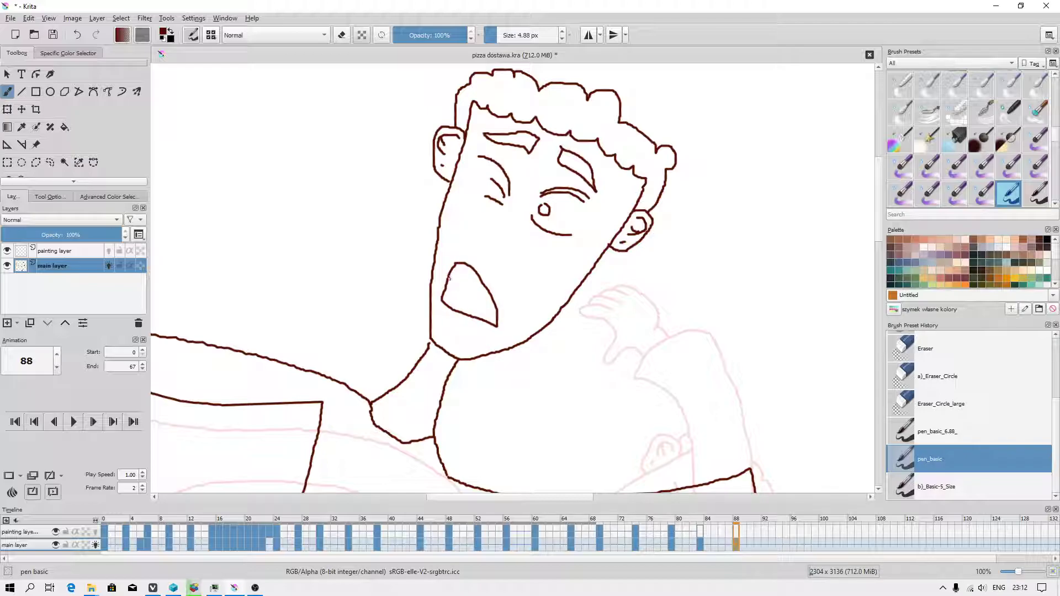
pyautogui.hotkey('ctrl', 'z')
pyautogui.moveTo(459, 261)
pyautogui.mouseDown()
pyautogui.moveTo(486, 289)
pyautogui.moveTo(531, 288)
pyautogui.moveTo(478, 318)
pyautogui.moveTo(449, 290)
pyautogui.moveTo(456, 265)
pyautogui.moveTo(469, 296)
pyautogui.moveTo(495, 304)
pyautogui.moveTo(528, 289)
pyautogui.mouseUp()
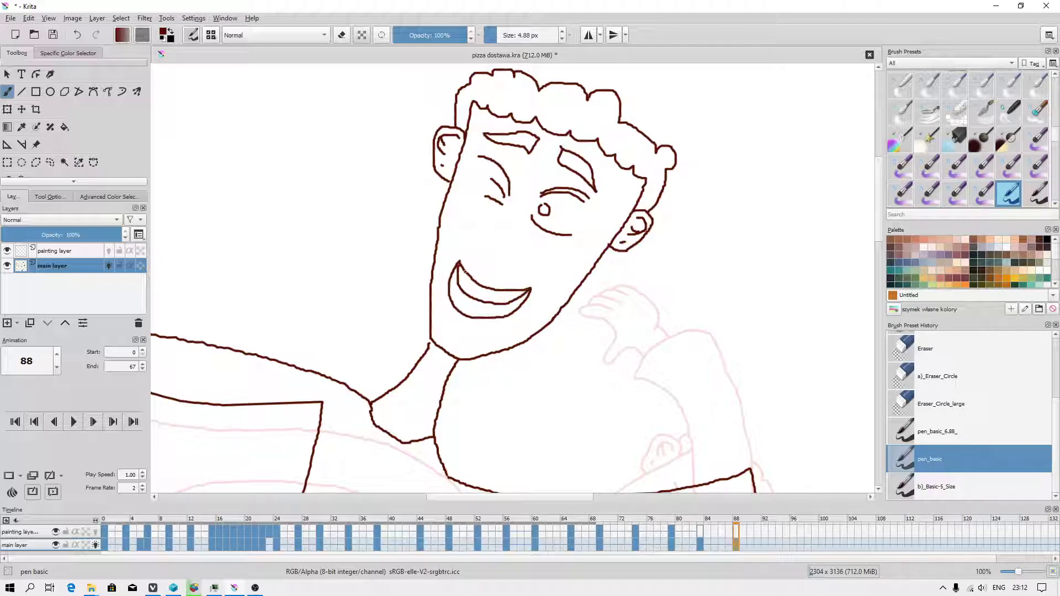
pyautogui.moveTo(463, 270)
pyautogui.mouseDown()
pyautogui.moveTo(466, 290)
pyautogui.moveTo(460, 304)
pyautogui.moveTo(484, 292)
pyautogui.moveTo(479, 310)
pyautogui.moveTo(512, 309)
pyautogui.mouseUp()
pyautogui.moveTo(506, 230); pyautogui.dragTo(501, 254)
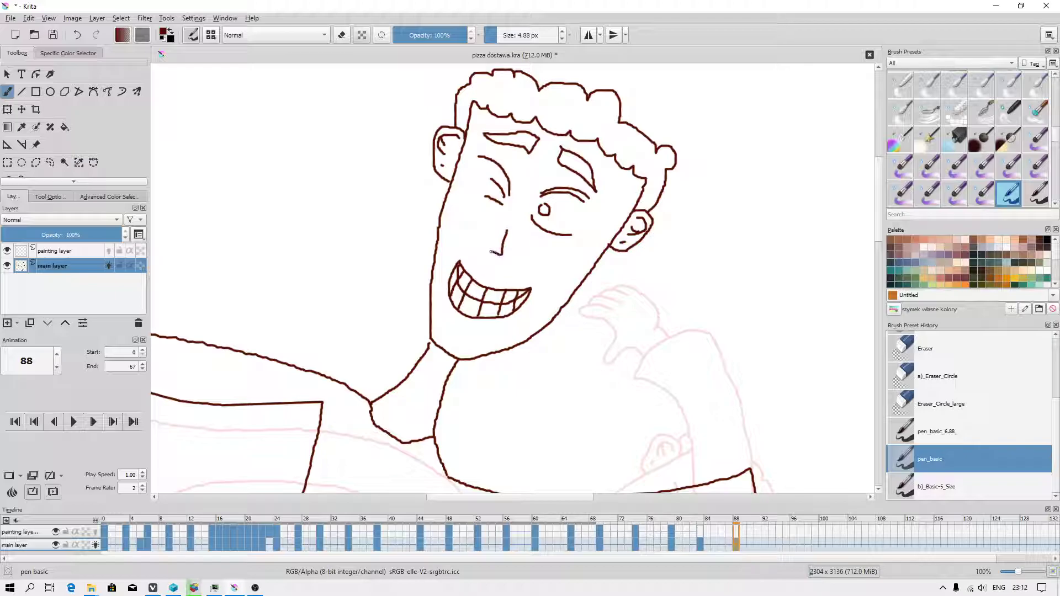
# Reset the canvas view rotation to 0° using the pop-up palette's rotation ring
pyautogui.rightClick(549, 238)
pyautogui.click(548, 137)
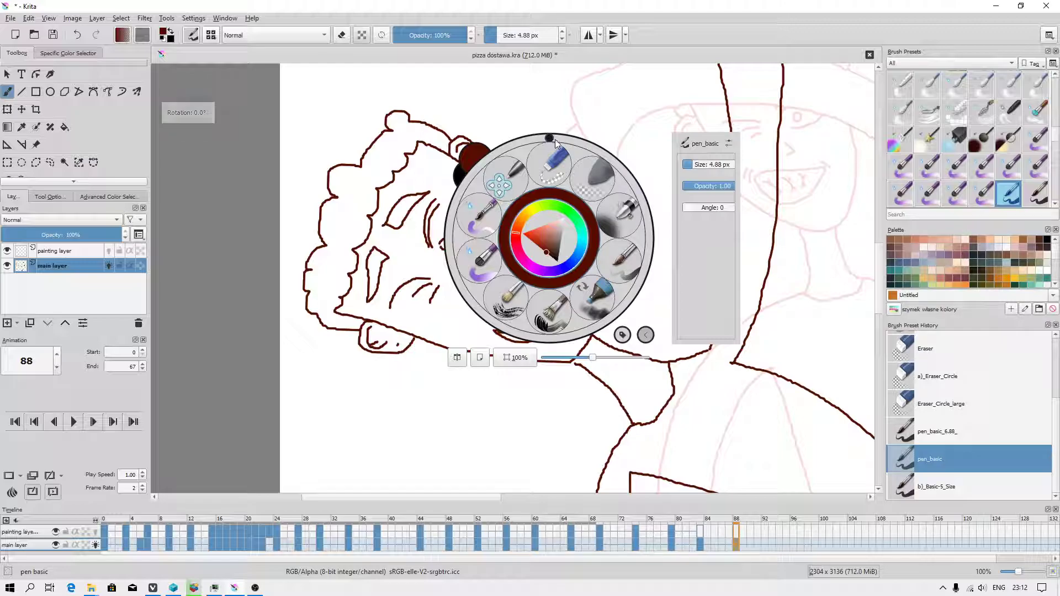
pyautogui.moveTo(555, 139); pyautogui.dragTo(648, 260)
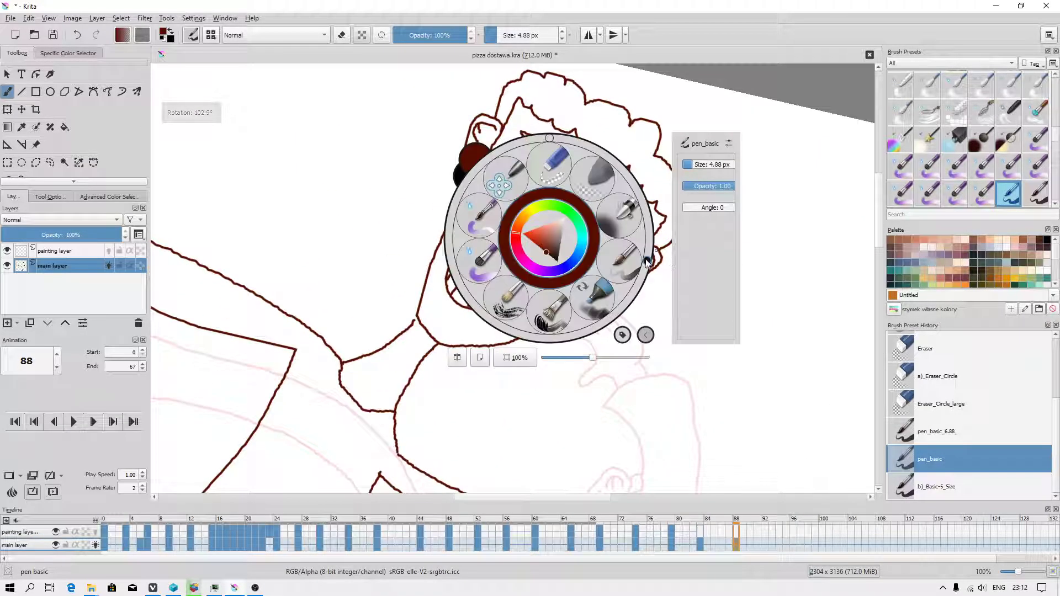
pyautogui.click(549, 138)
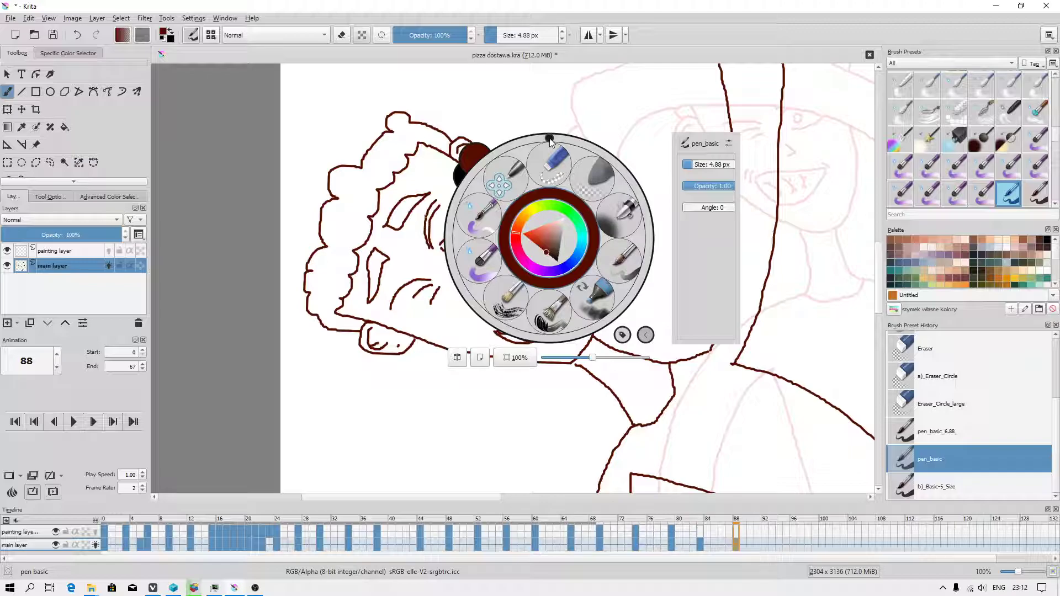
pyautogui.scroll(-3, 492, 112)
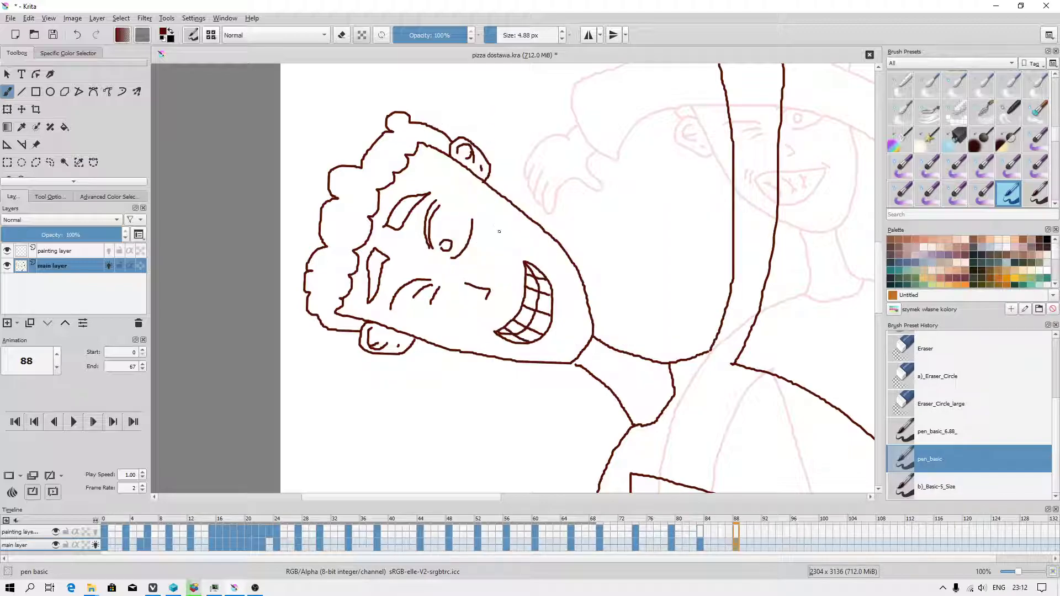
# Turn off onion-skin ghosts on the main layer and jump back to the first frame
pyautogui.moveTo(452, 170); pyautogui.dragTo(446, 224)
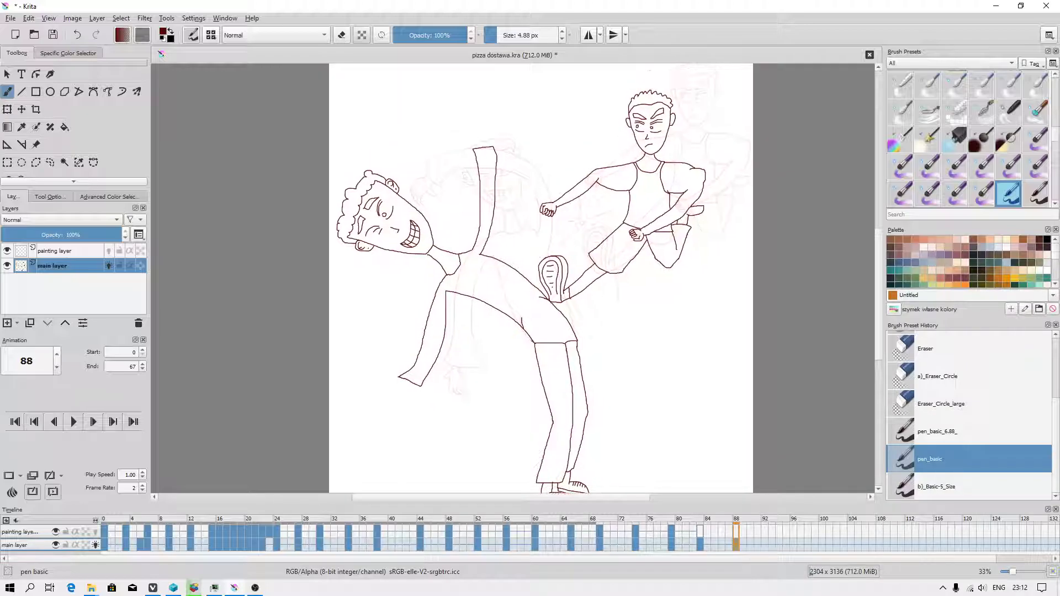
pyautogui.scroll(1, 500, 223)
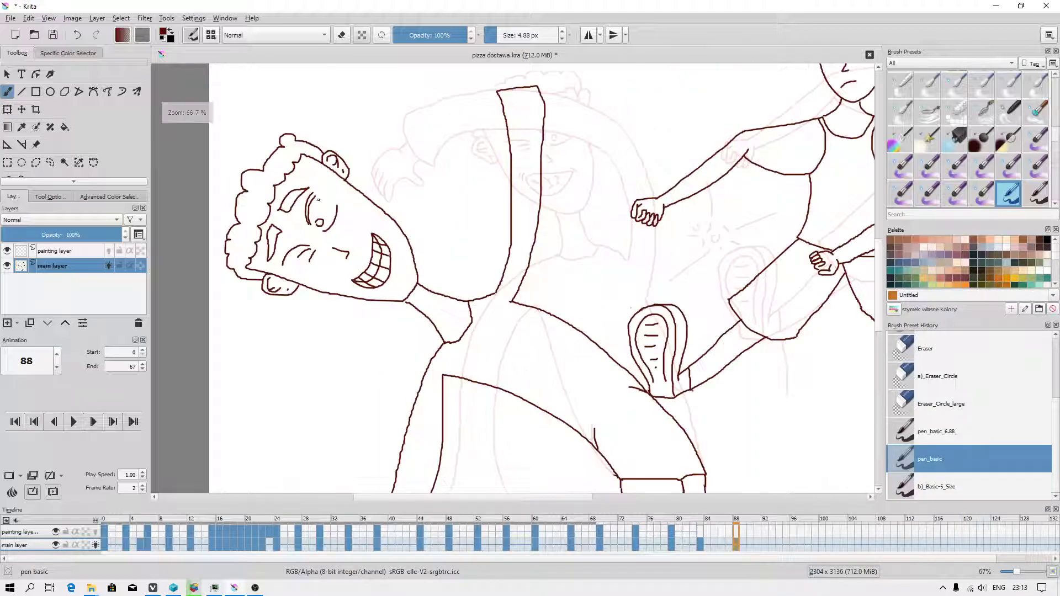
pyautogui.scroll(-2, 430, 306)
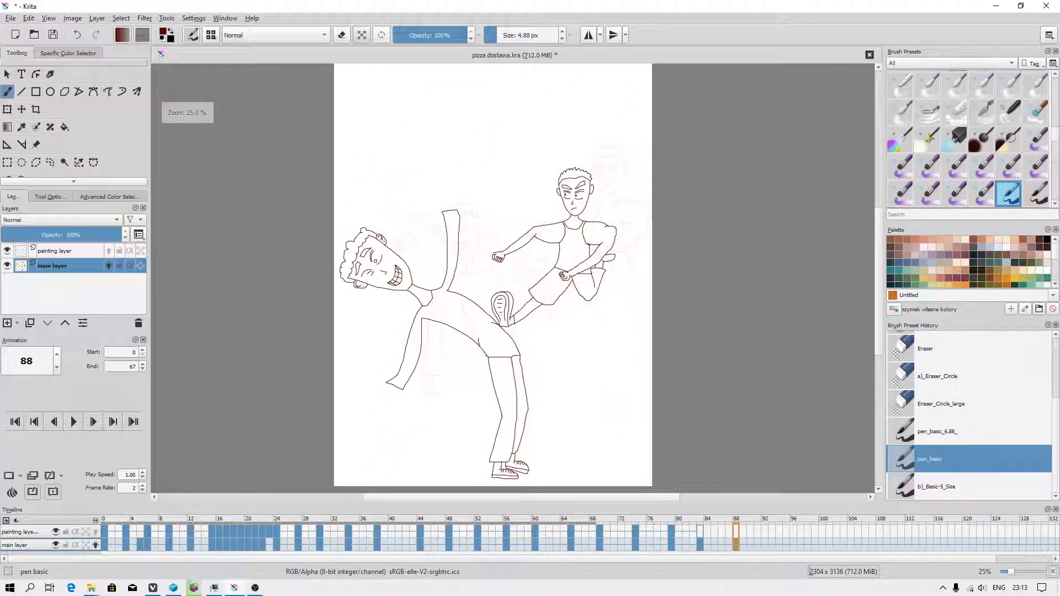
pyautogui.click(95, 545)
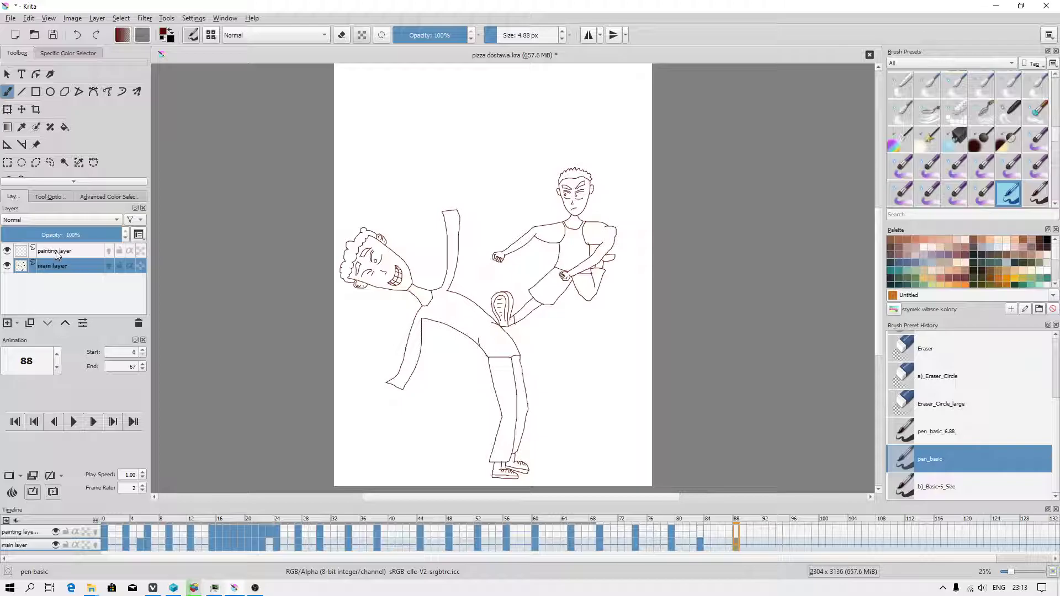
pyautogui.click(597, 545)
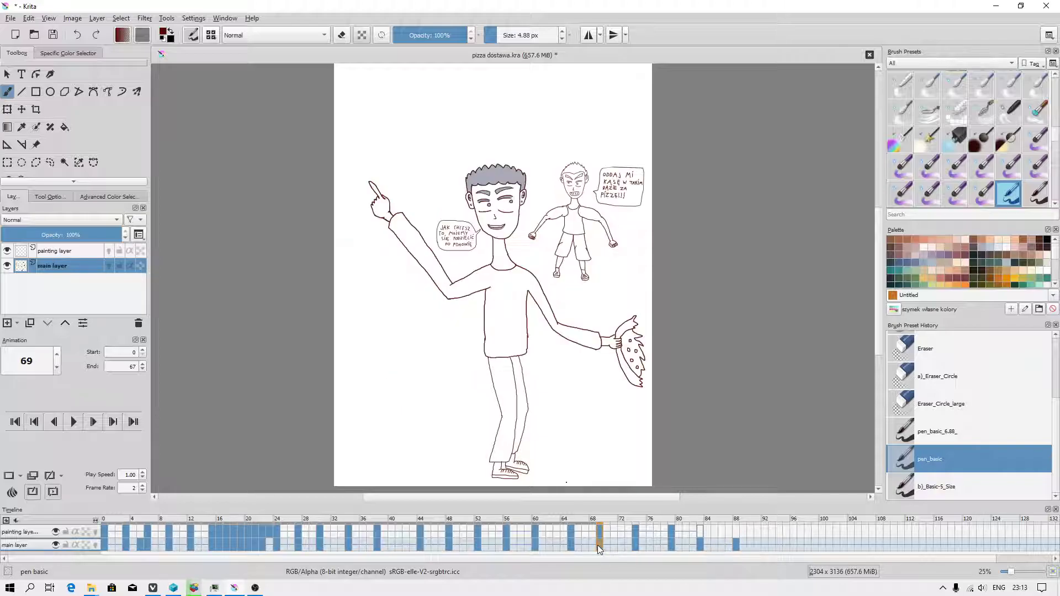
pyautogui.click(635, 545)
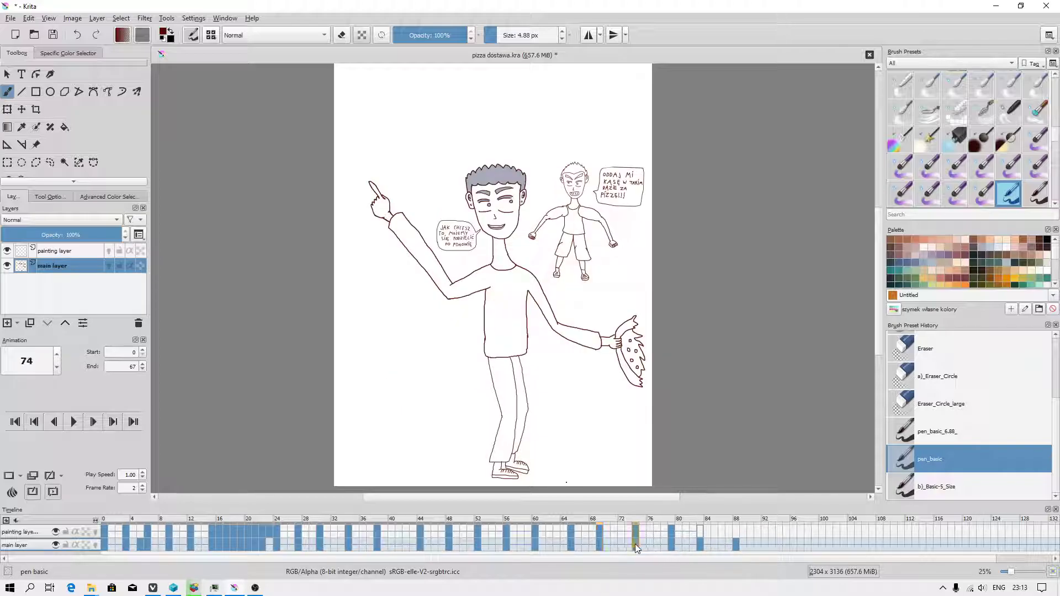
pyautogui.click(102, 544)
# Step through the keyframes at frames 18, 27, 38, 44, 52, 56 and 60
pyautogui.click(233, 544)
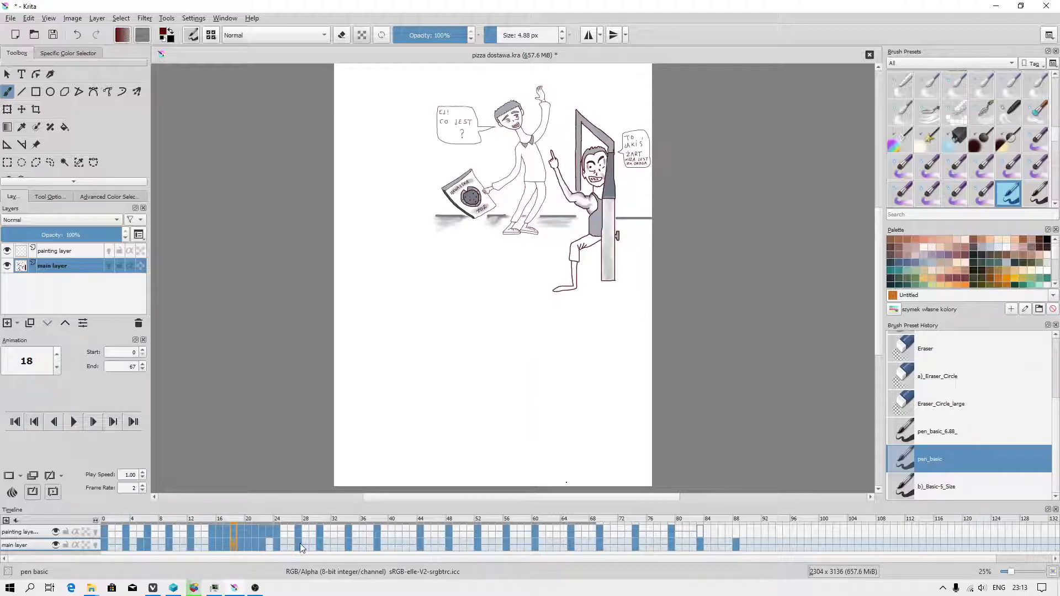
pyautogui.click(298, 544)
pyautogui.click(377, 545)
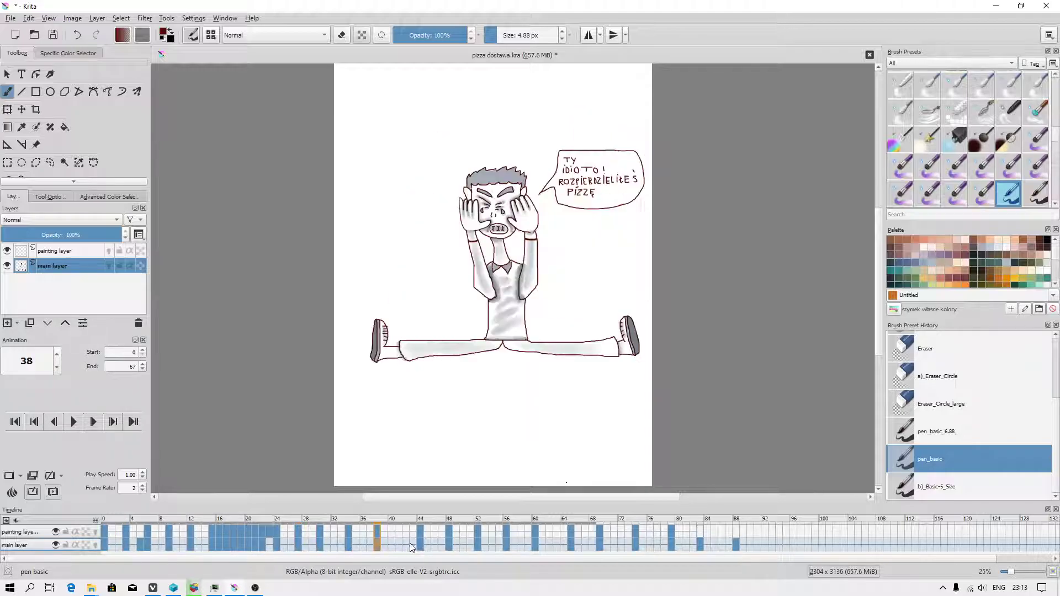
pyautogui.click(421, 546)
pyautogui.scroll(4, 530, 183)
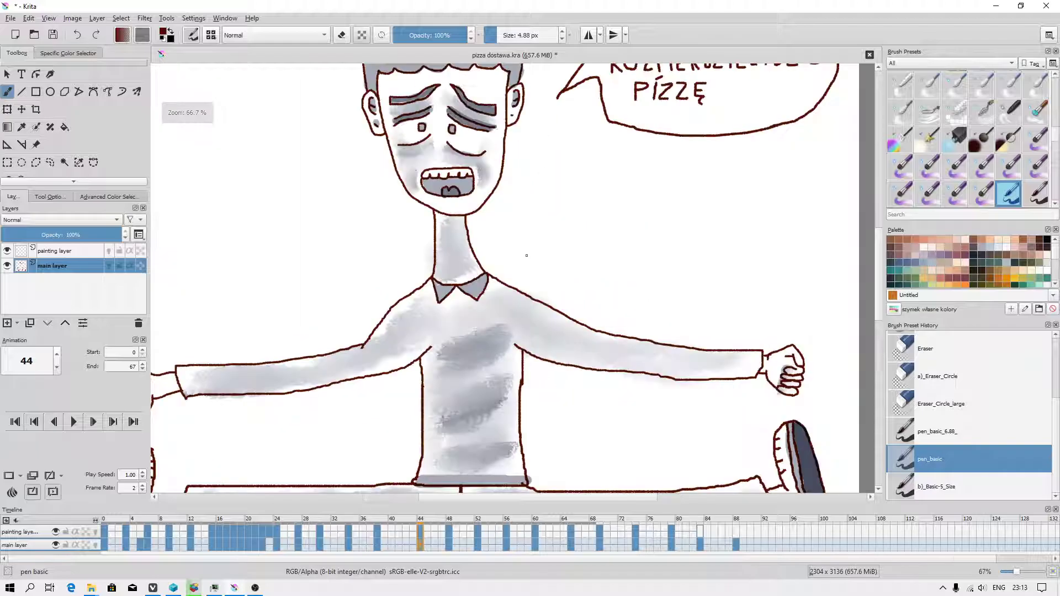
pyautogui.scroll(-4, 602, 243)
pyautogui.click(478, 544)
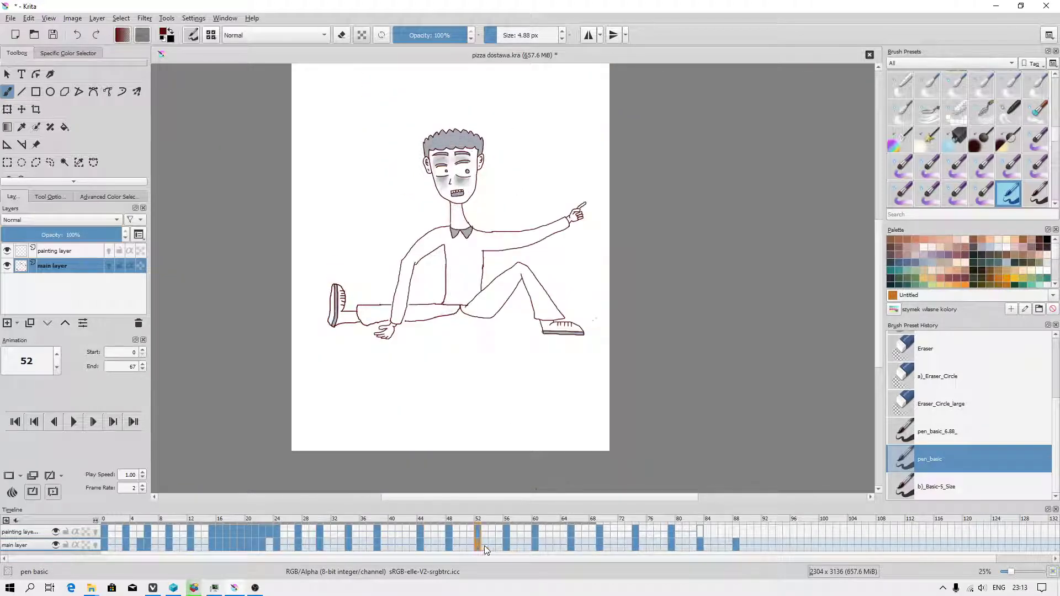
pyautogui.click(507, 545)
pyautogui.click(535, 545)
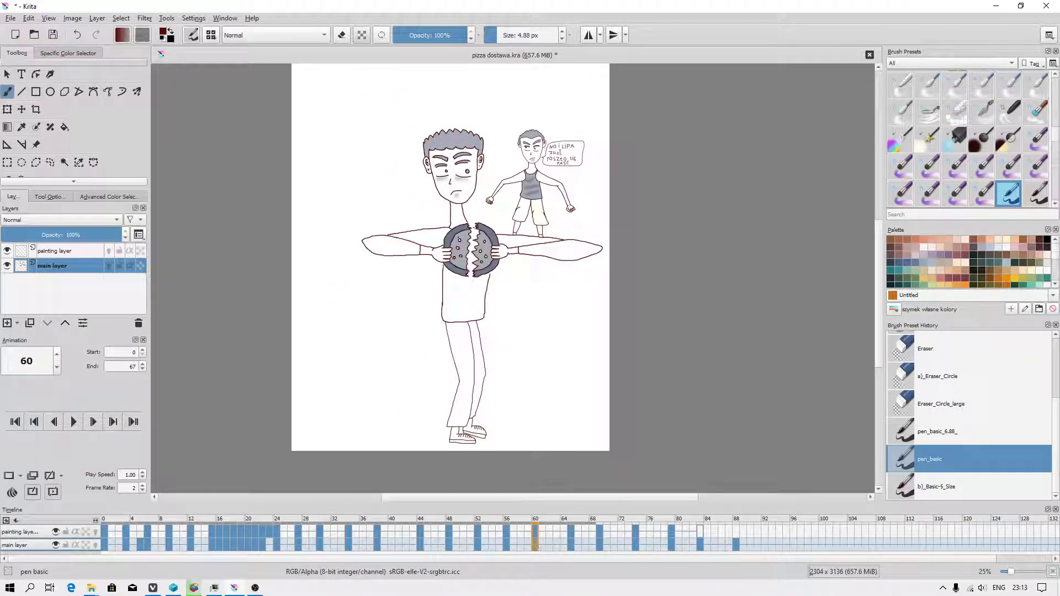
# Continue through frames 68, 74, 79 and 83, ending on the frame 88 kick scene
pyautogui.scroll(1, 447, 176)
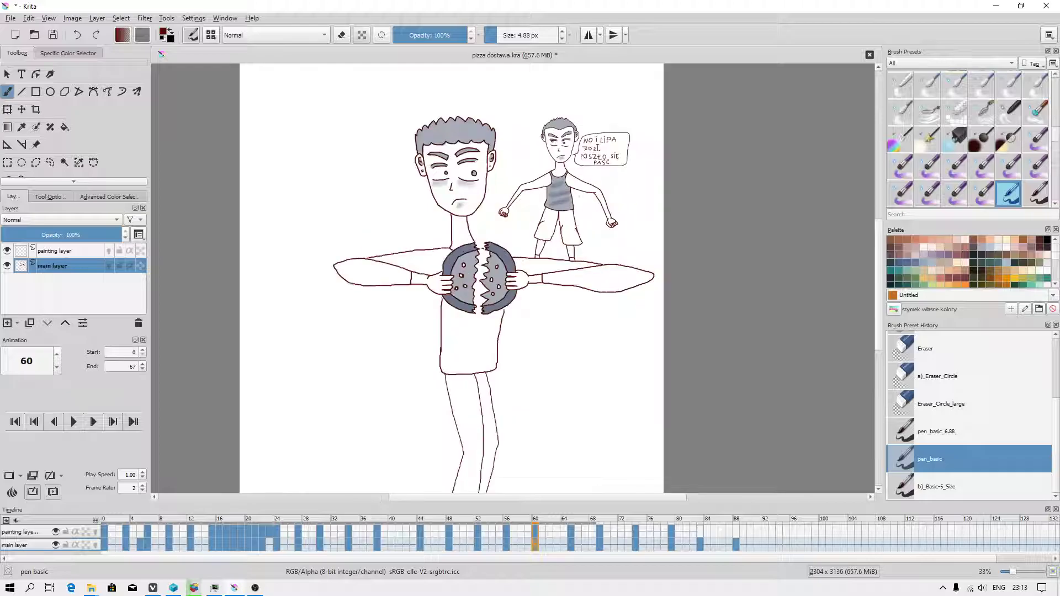
pyautogui.click(601, 544)
pyautogui.click(636, 543)
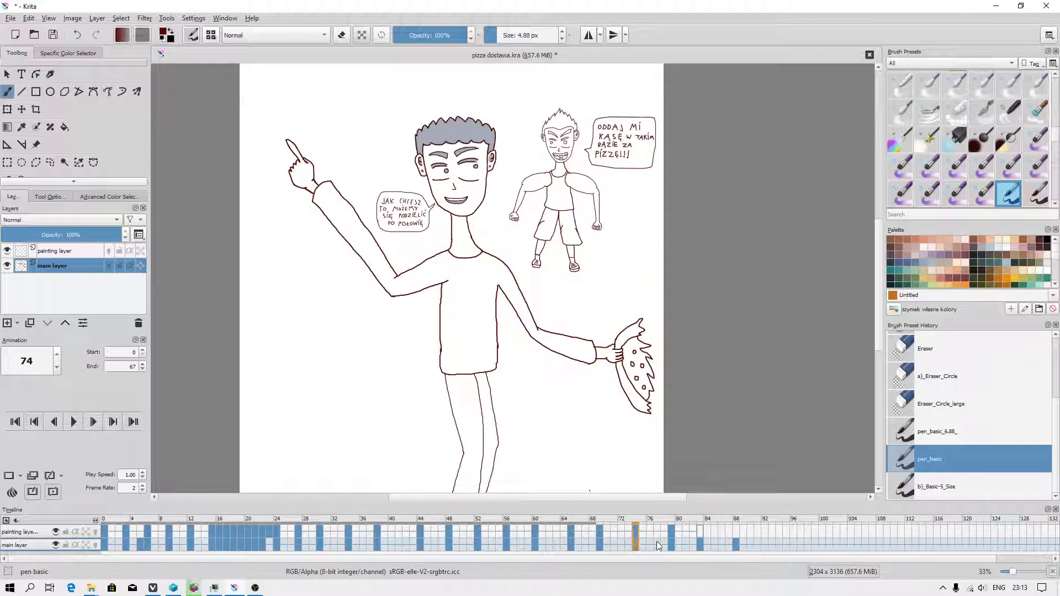
pyautogui.click(670, 543)
pyautogui.click(700, 543)
pyautogui.click(736, 543)
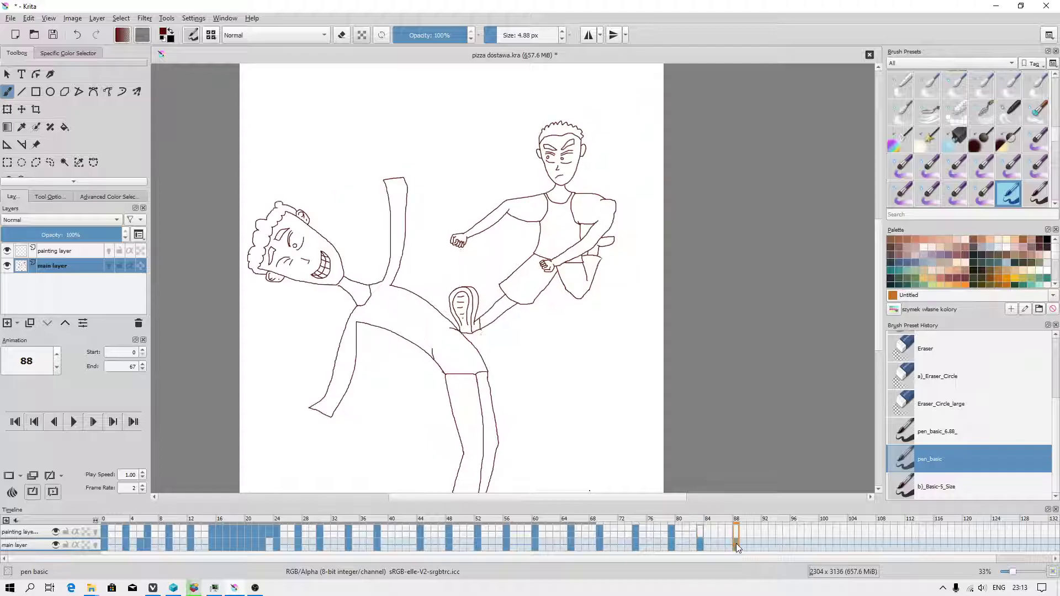
# Undo the last change on frame 88 and save pizza dostawa.kra
pyautogui.hotkey('ctrl', 'z')
pyautogui.click(52, 38)
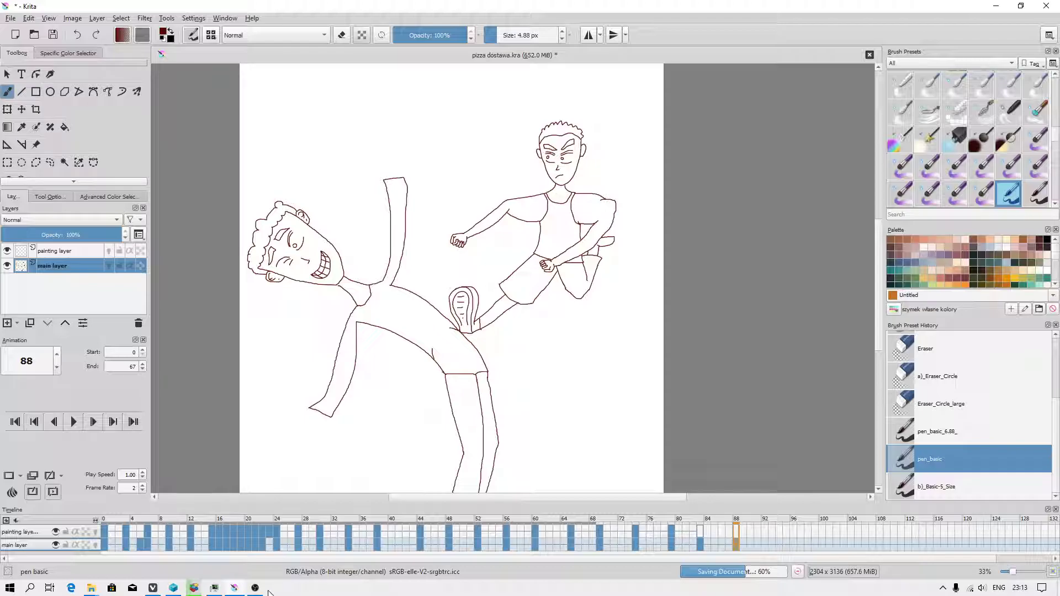
pyautogui.moveTo(257, 589)
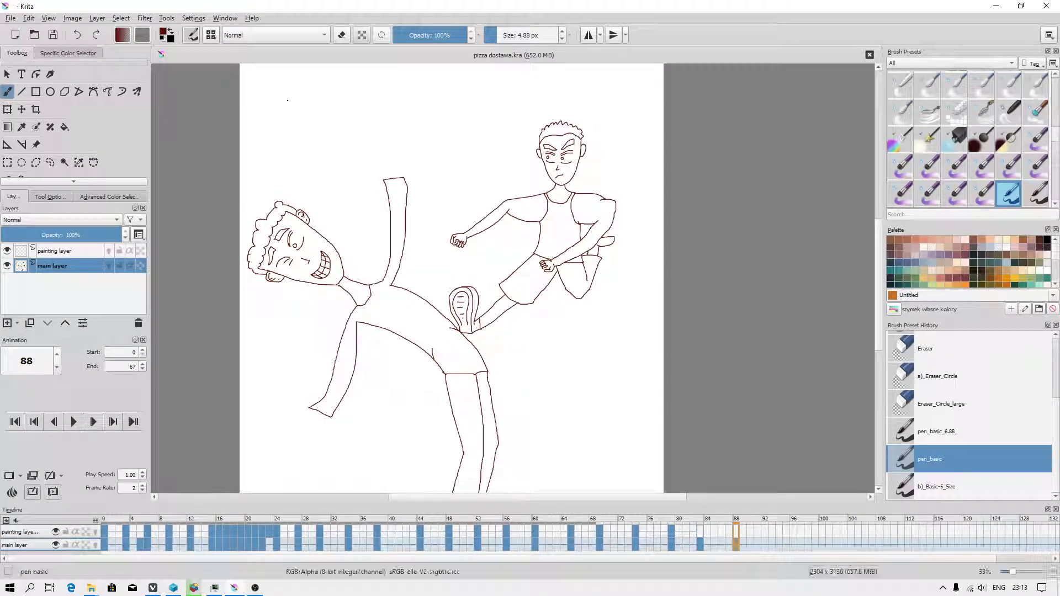
pyautogui.click(193, 18)
# Review the General > File Handling autosave and backup options, then save the document again
pyautogui.click(199, 32)
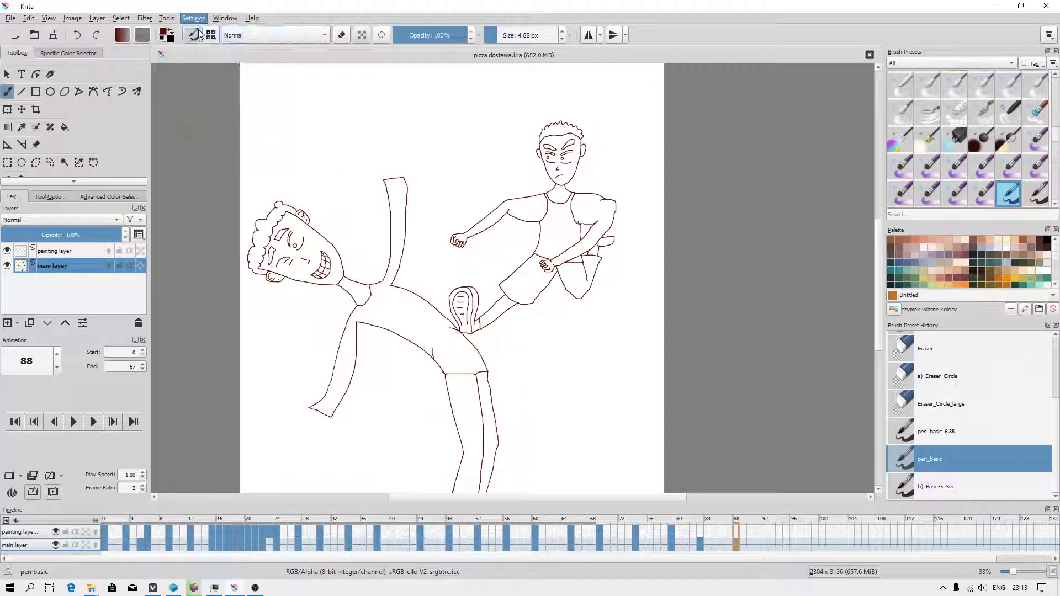
pyautogui.click(361, 159)
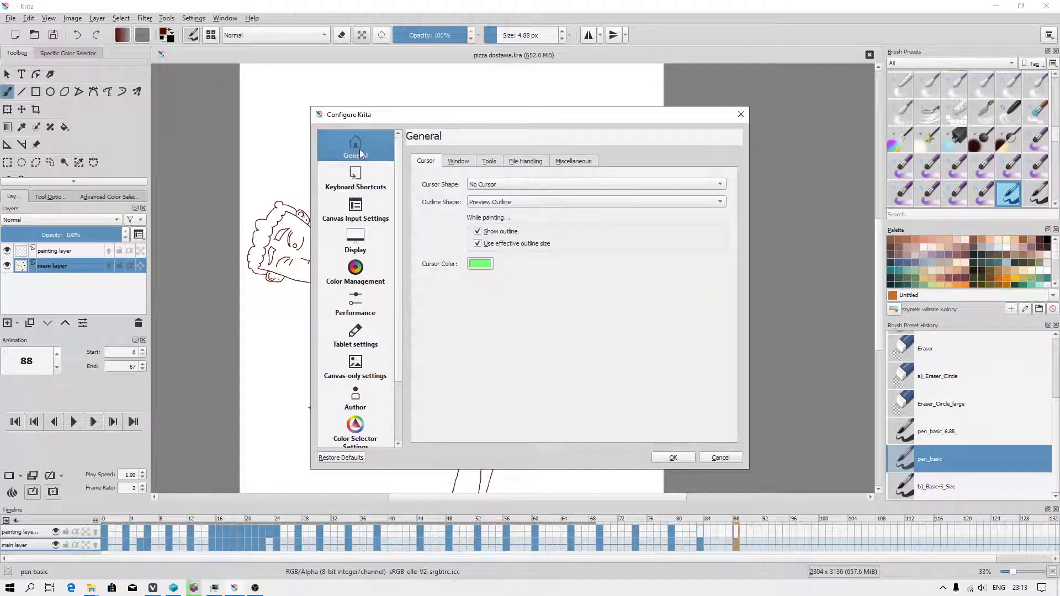
pyautogui.click(522, 163)
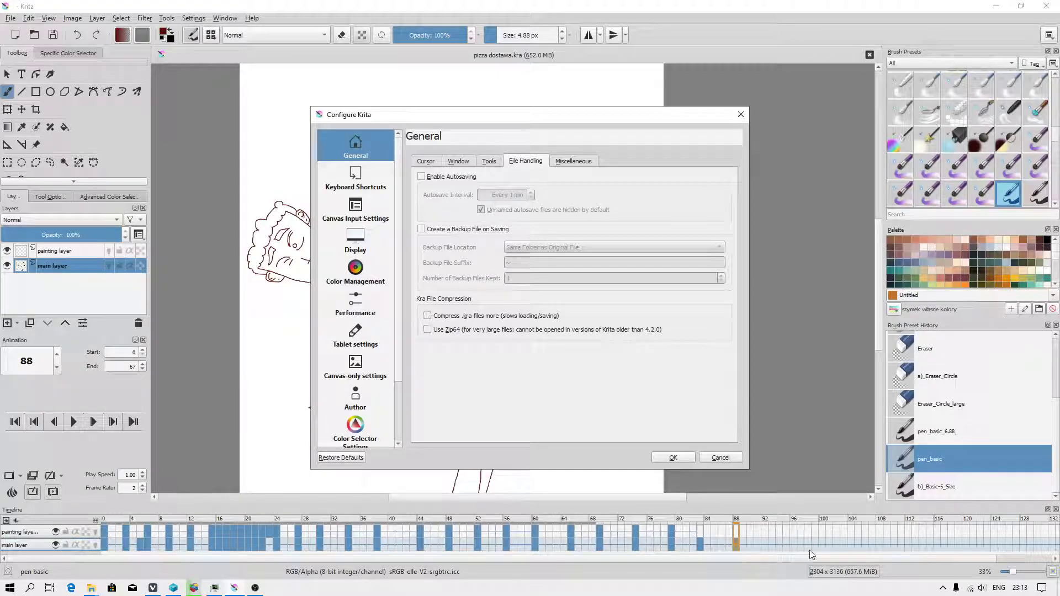
pyautogui.click(686, 457)
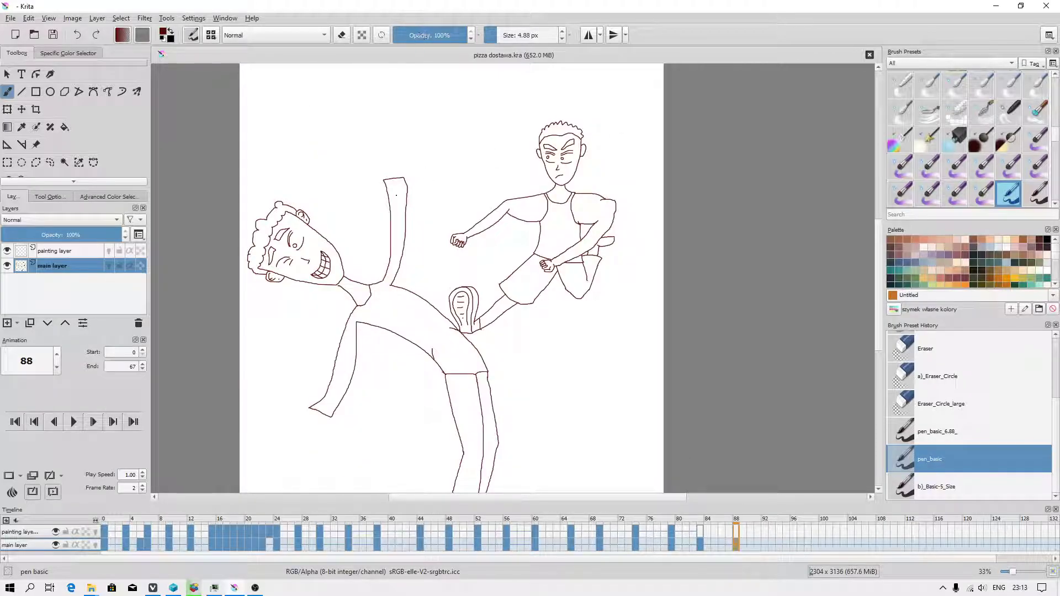
pyautogui.click(55, 35)
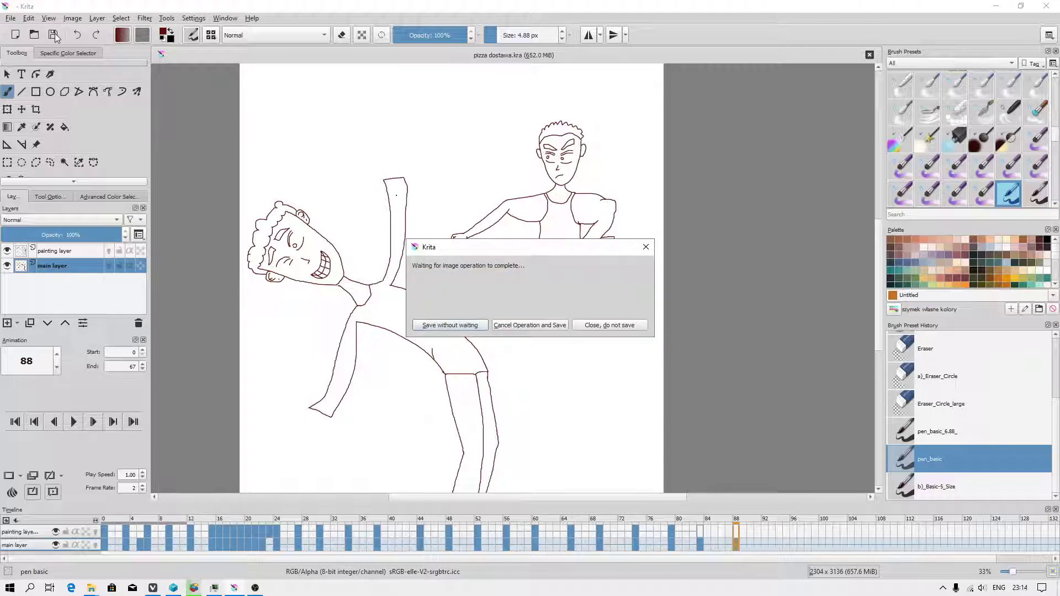
pyautogui.click(646, 247)
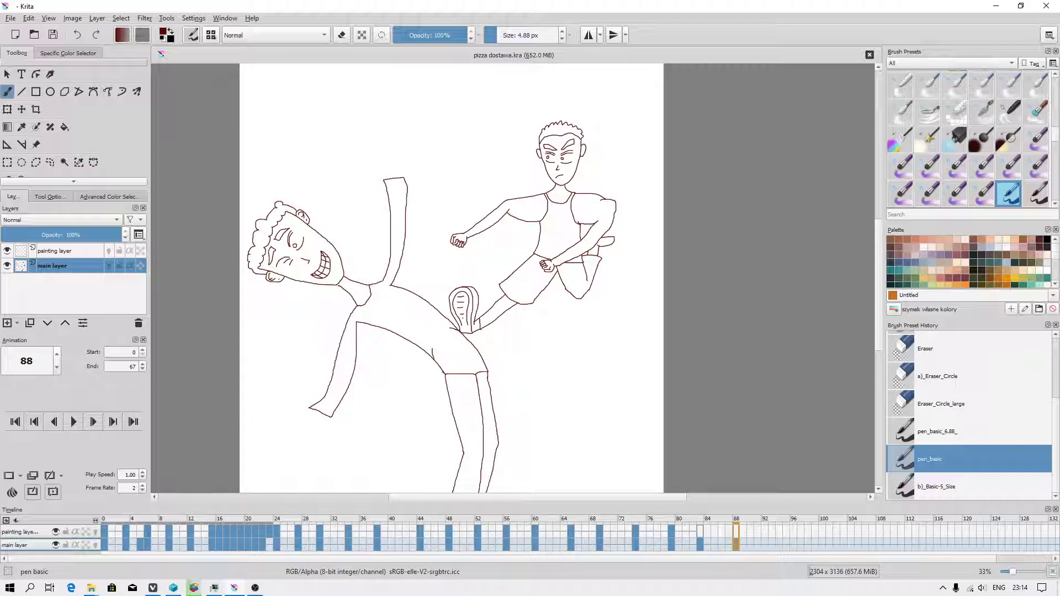
# Pause Defraggler's drive C defragmentation at 34% and minimize it
pyautogui.click(193, 587)
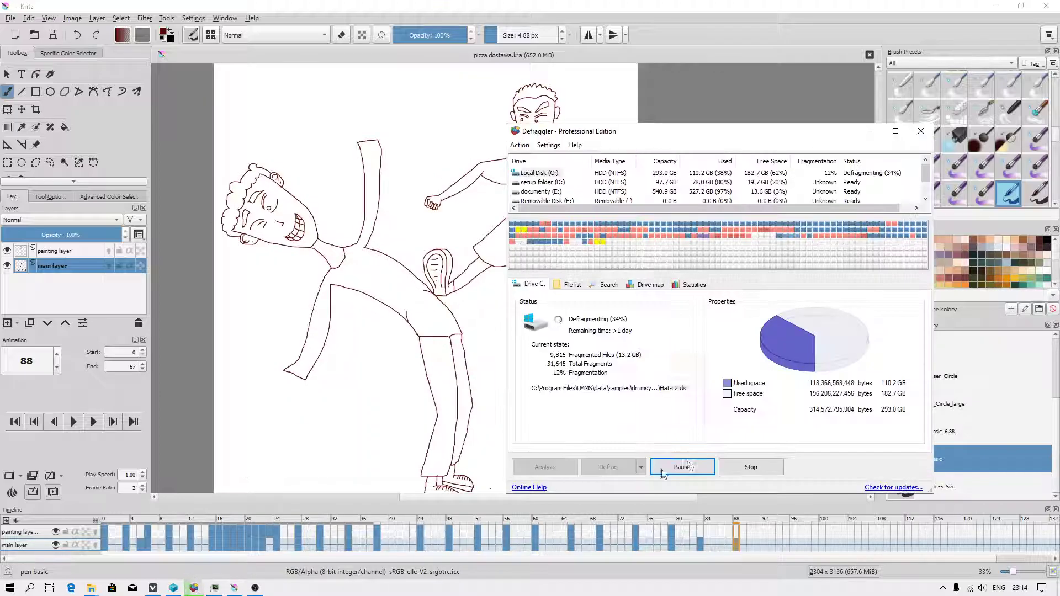
pyautogui.click(662, 468)
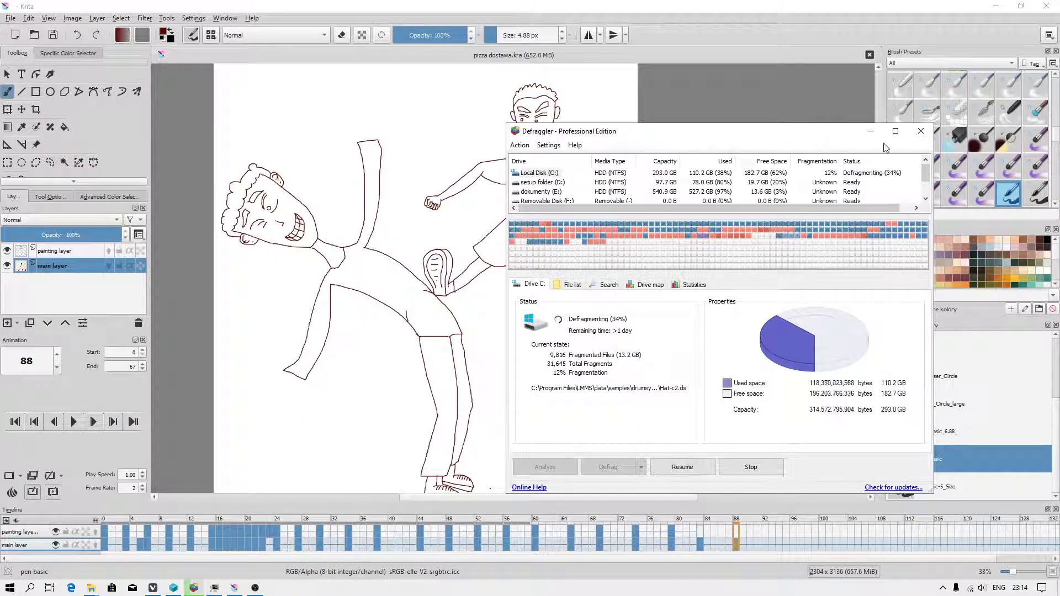
pyautogui.click(871, 131)
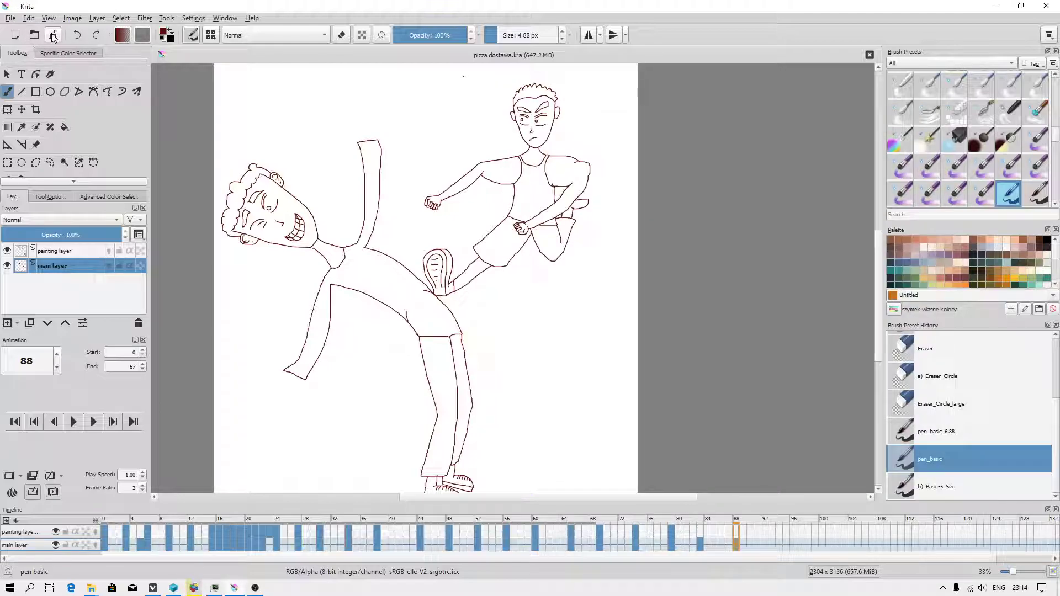
# Save As over the existing pizza dostawa.kra, confirm the replace, then resume Defraggler on drive C
pyautogui.click(53, 35)
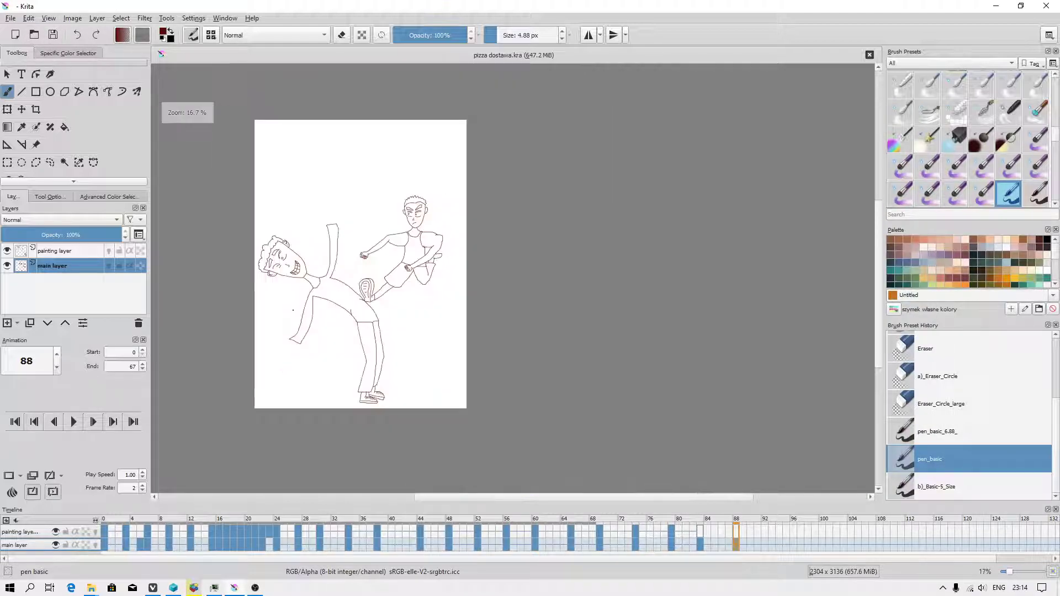
pyautogui.click(10, 18)
pyautogui.click(55, 86)
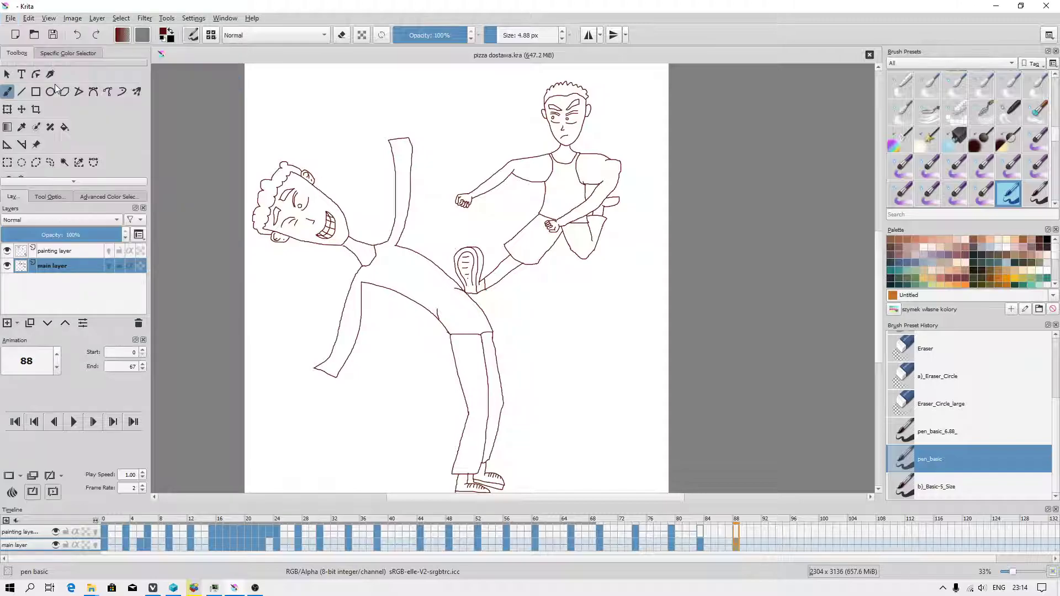
pyautogui.click(259, 181)
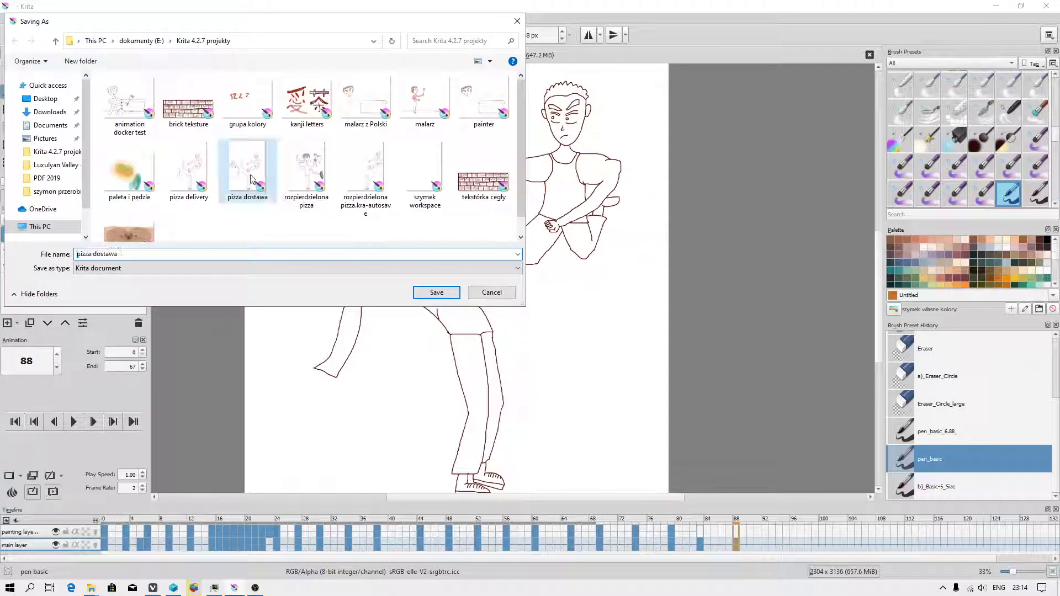
pyautogui.click(437, 292)
pyautogui.click(554, 300)
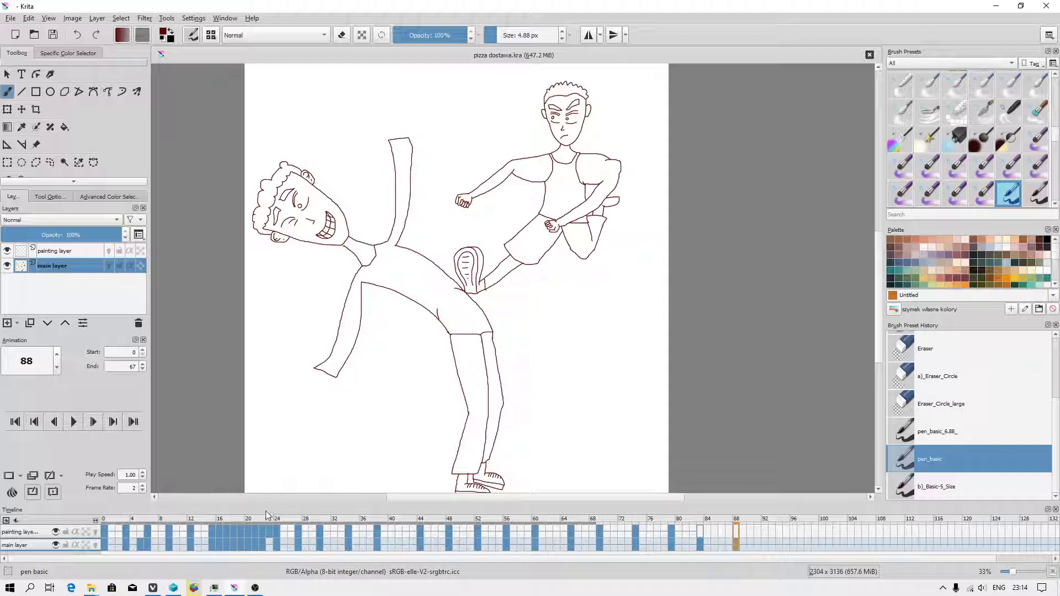
pyautogui.click(201, 589)
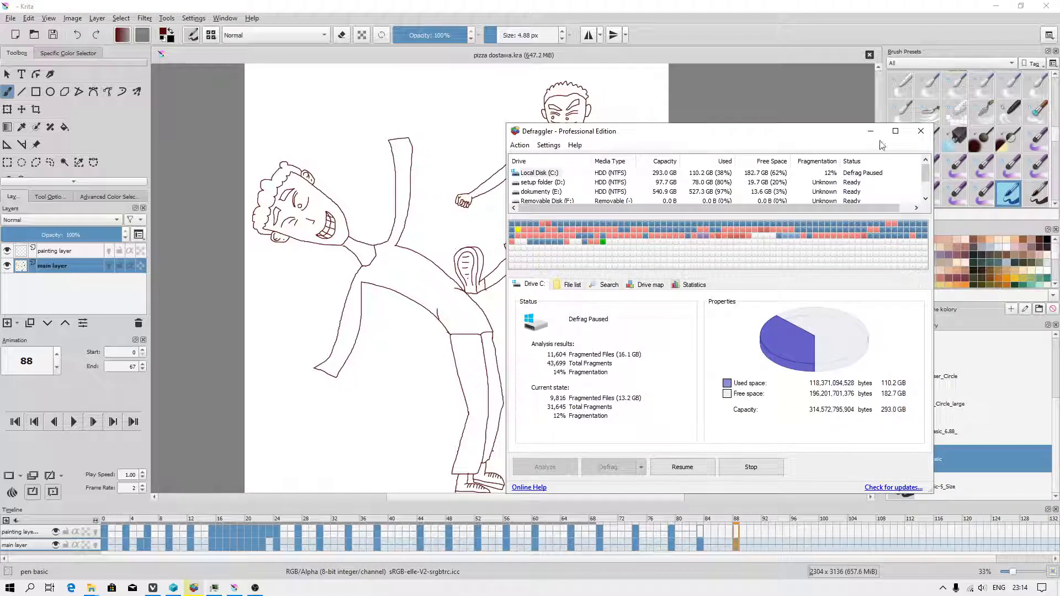
pyautogui.click(698, 473)
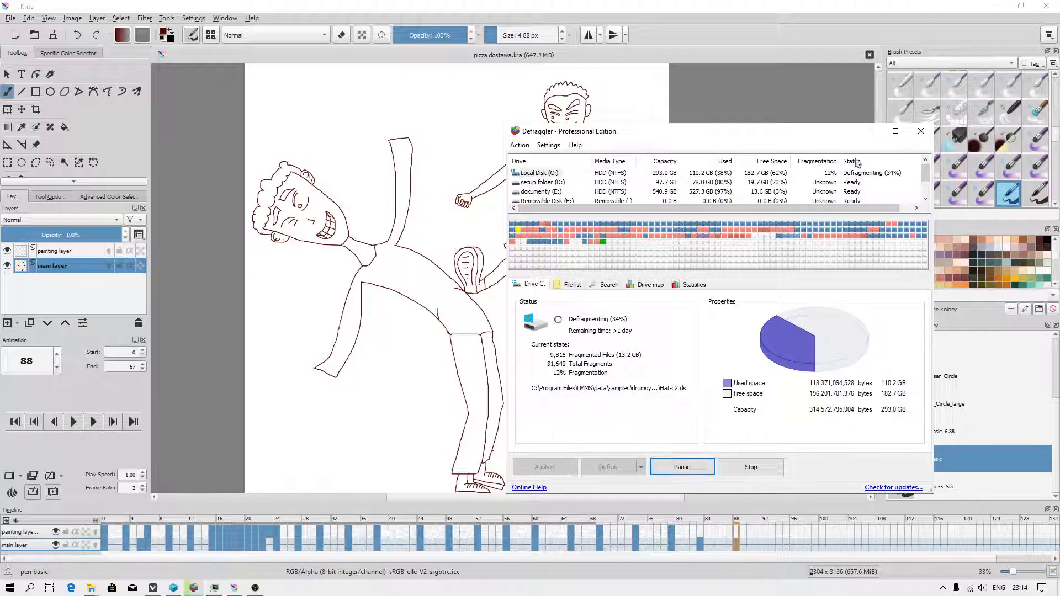